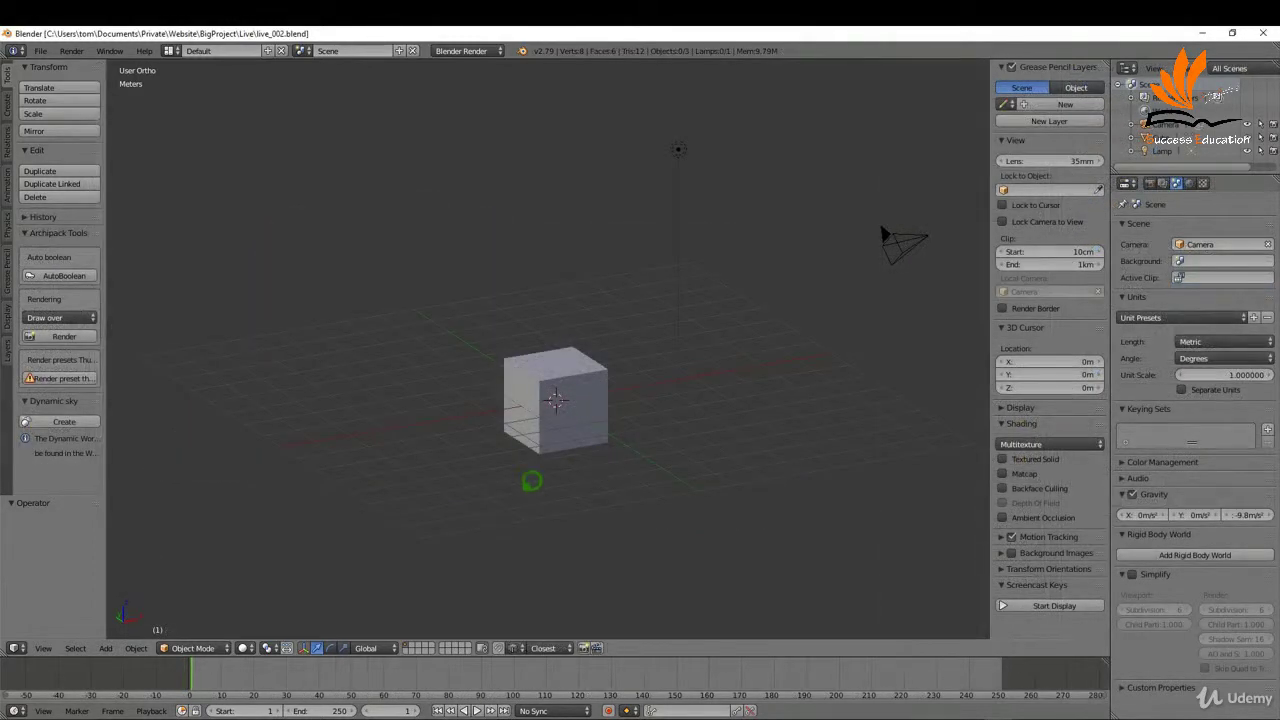
# Relocate the terrain.party selection square from Finland to just west of Bagenalstown, south-east Ireland
pyautogui.click(295, 718)
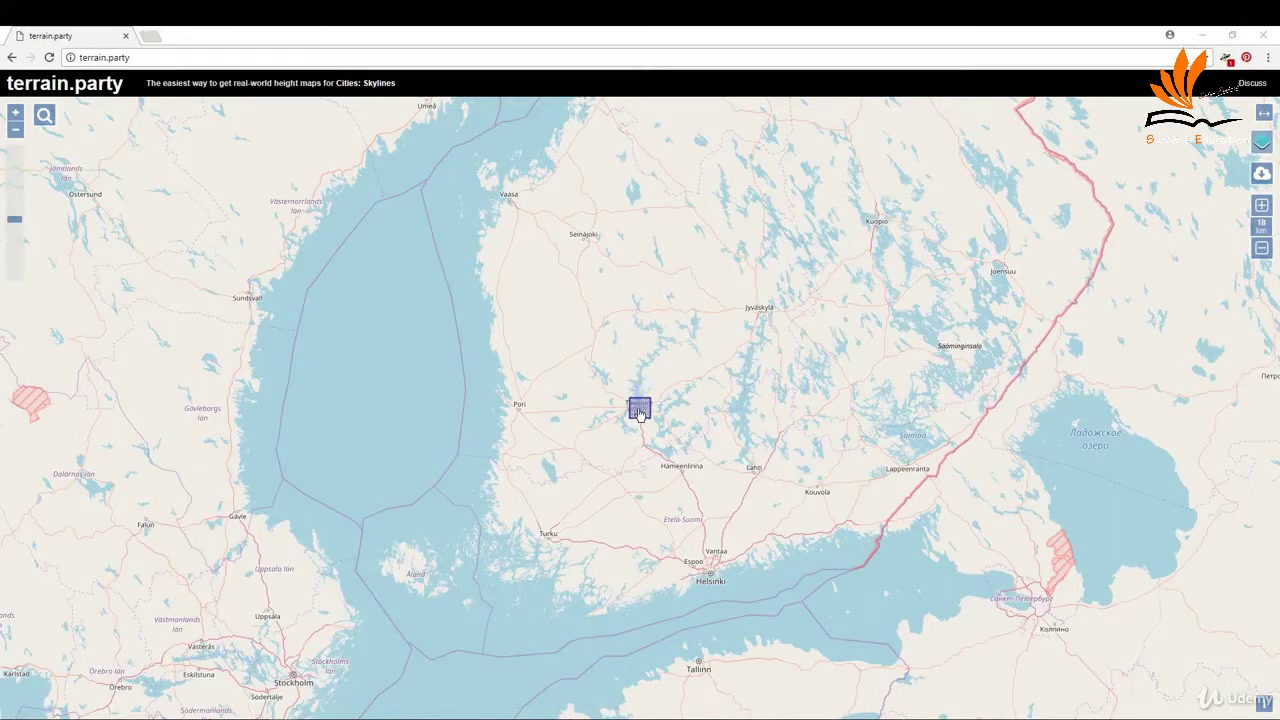
pyautogui.moveTo(639, 413); pyautogui.dragTo(462, 518)
pyautogui.scroll(-1, 676, 392)
pyautogui.scroll(-2, 704, 381)
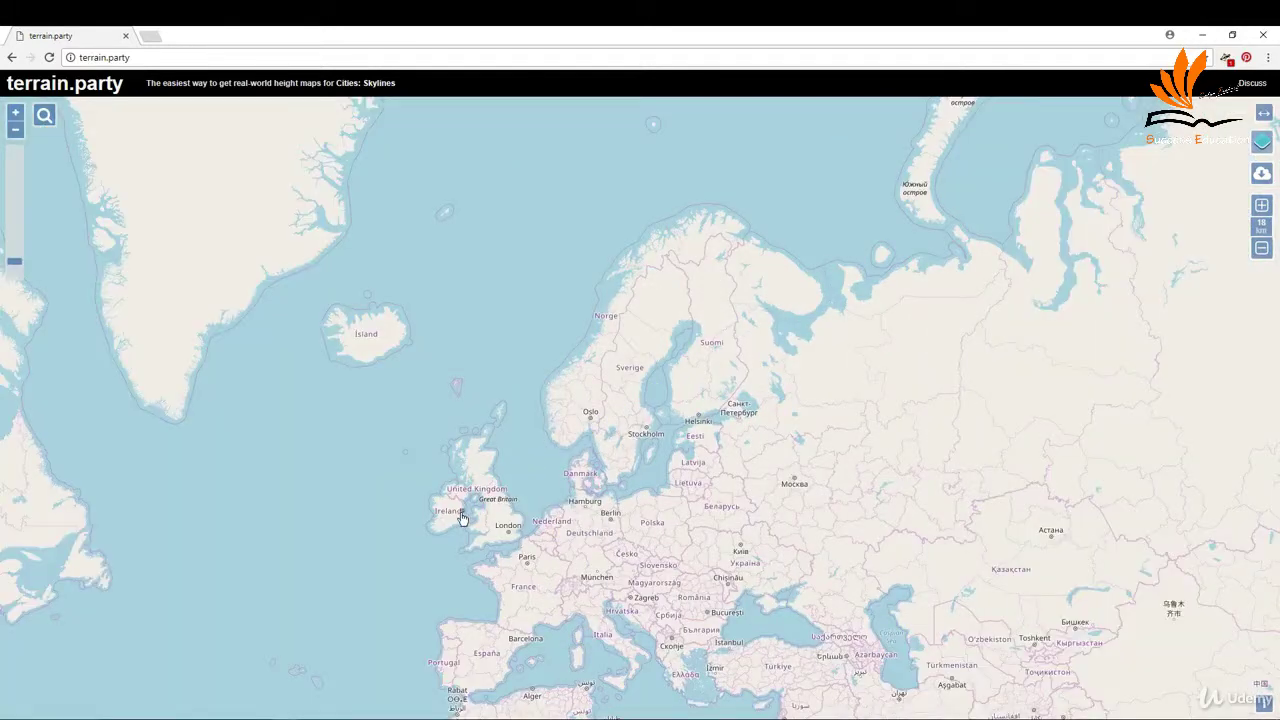
pyautogui.scroll(6, 456, 524)
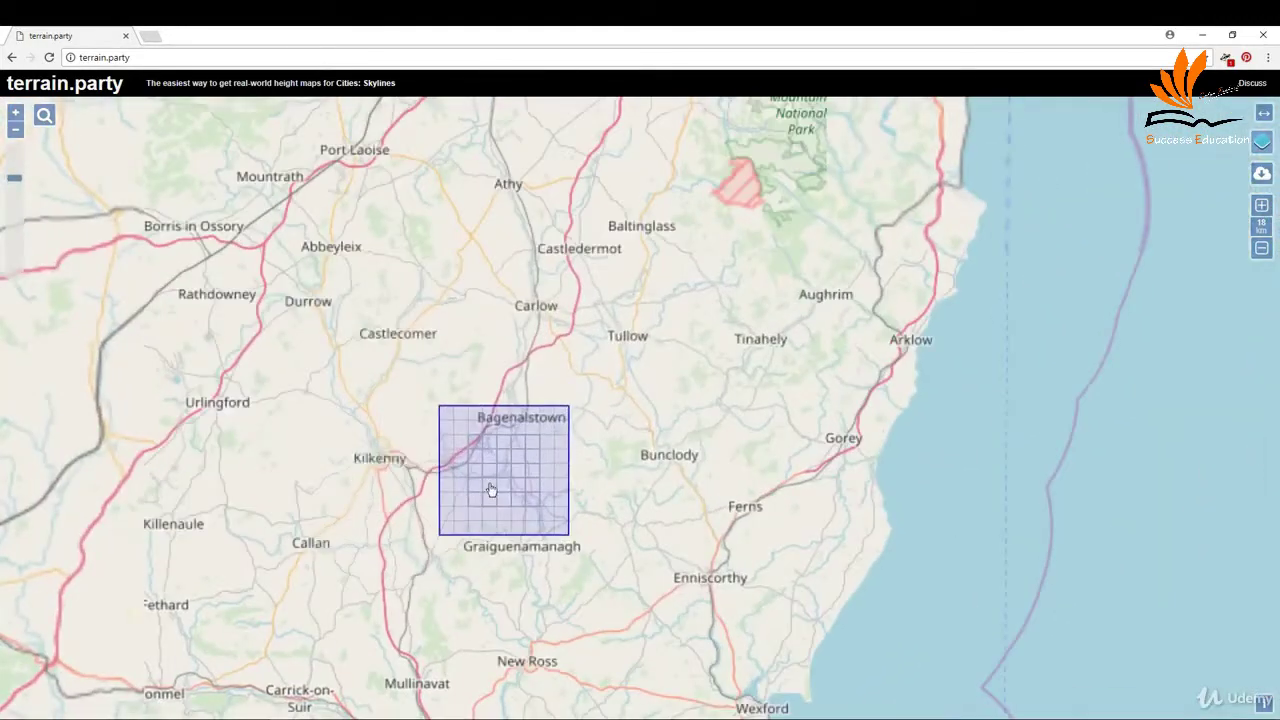
pyautogui.moveTo(491, 489); pyautogui.dragTo(464, 390)
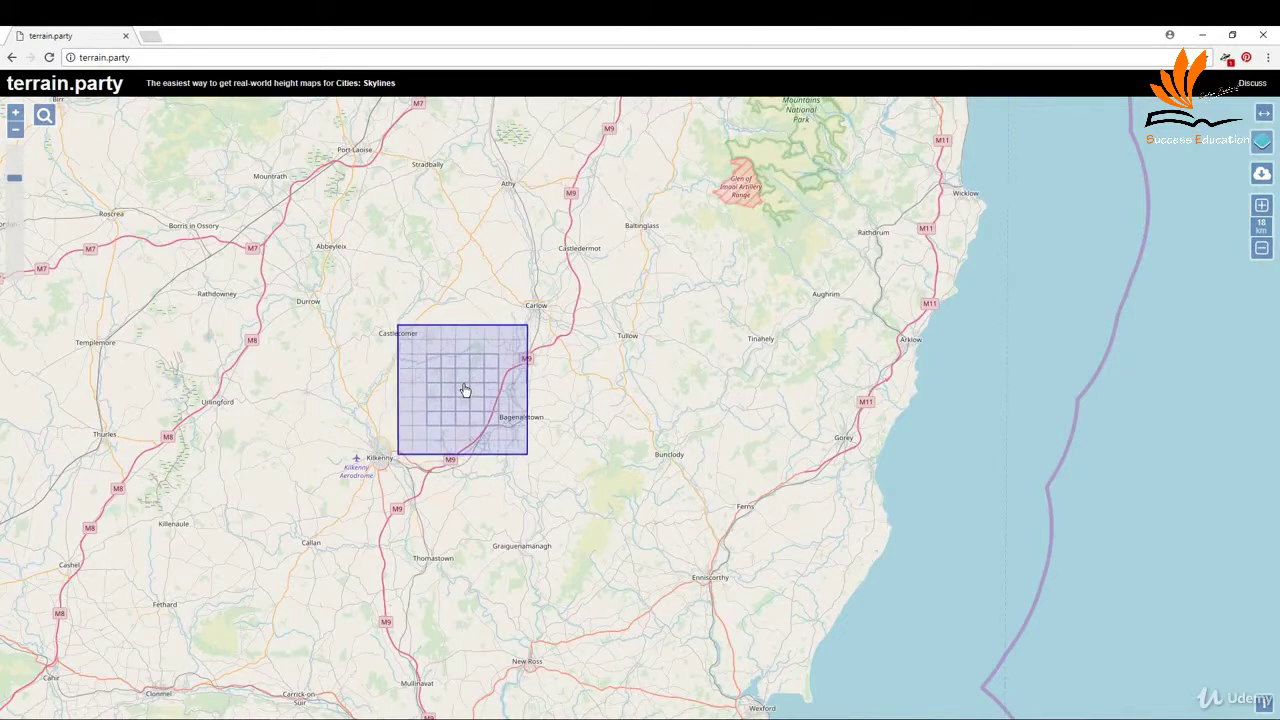
# Set the selection size to 8 km and place the square over Castlewarren, between Kilkenny and Paulstown
pyautogui.scroll(1, 464, 391)
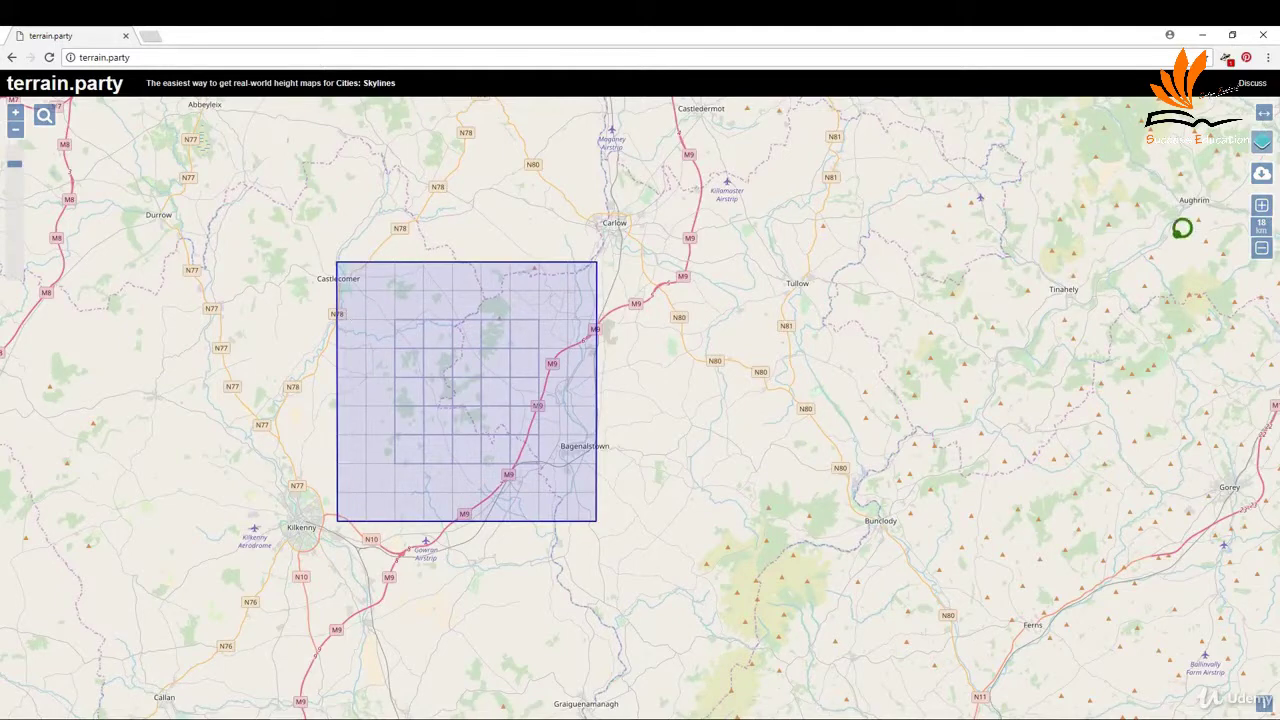
pyautogui.click(1262, 247)
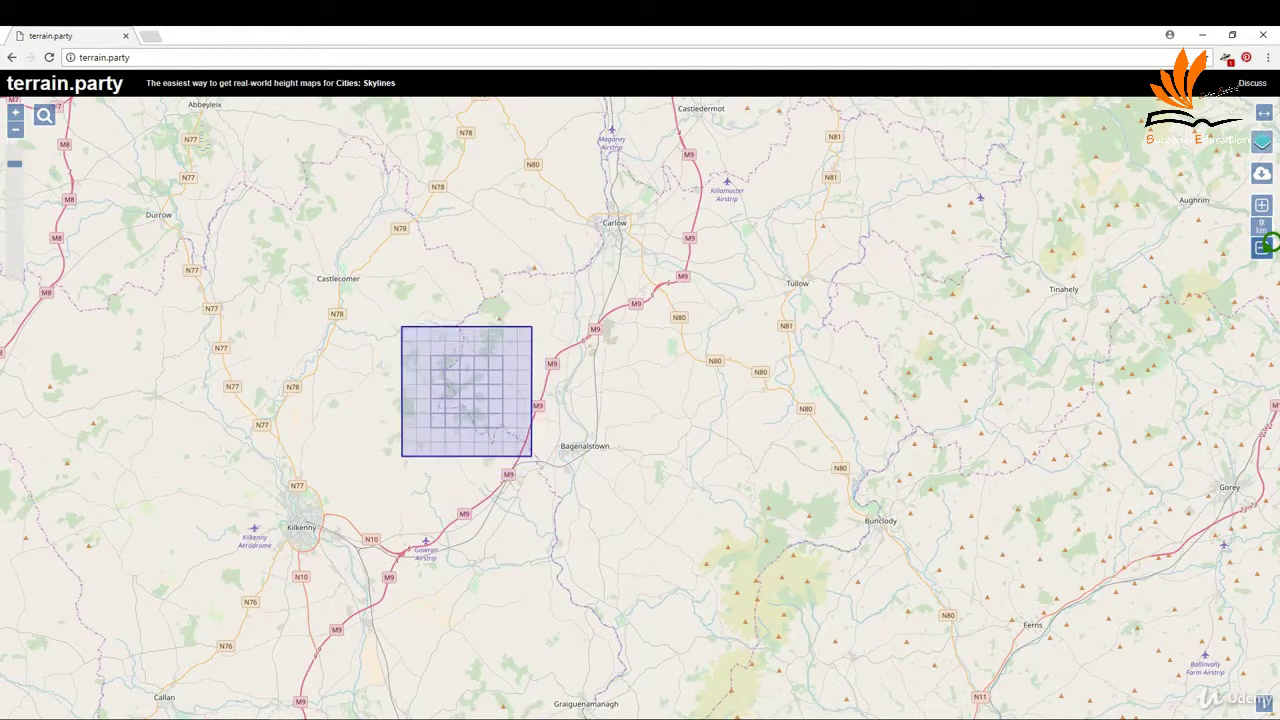
pyautogui.scroll(1, 462, 410)
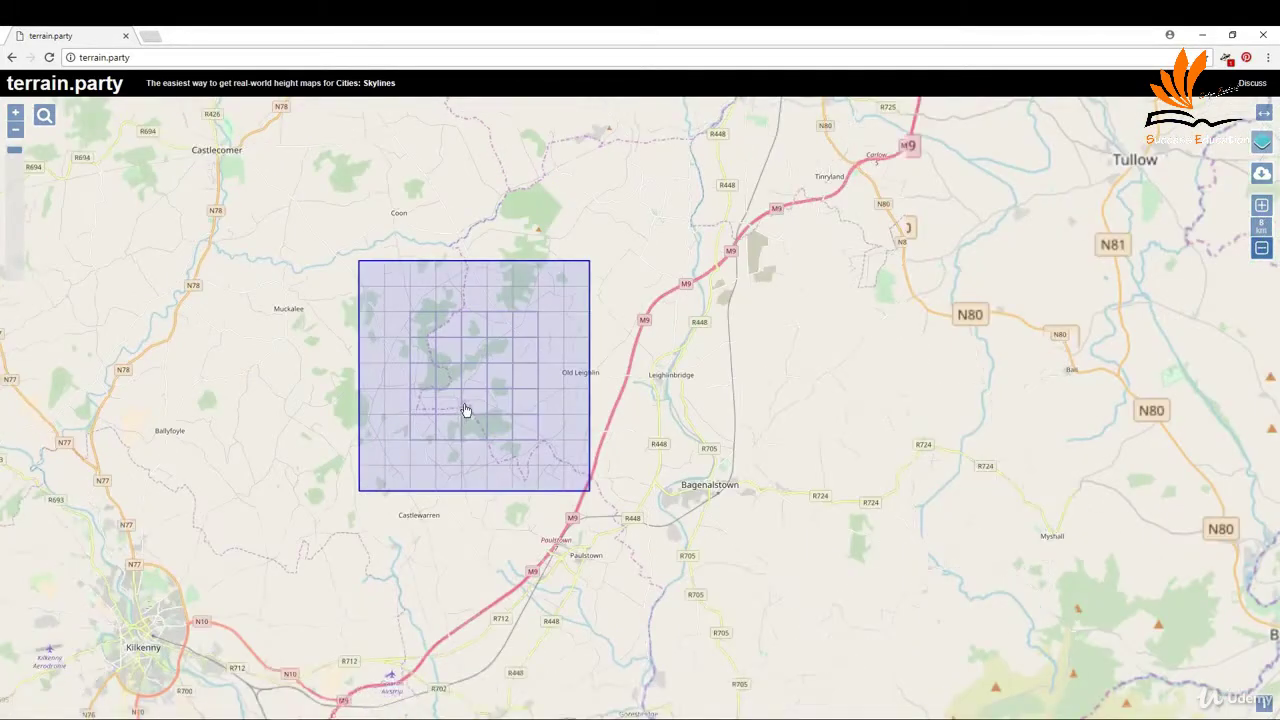
pyautogui.moveTo(473, 398); pyautogui.dragTo(421, 534)
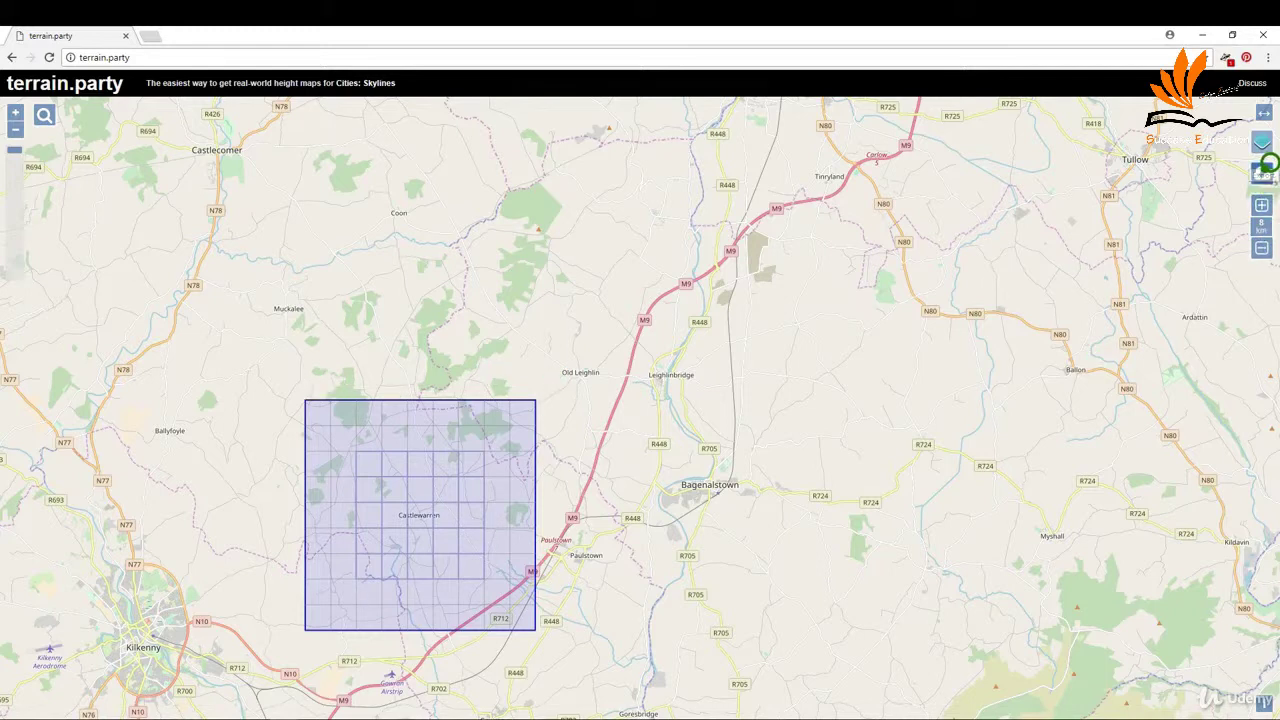
# Download the Castlewarren heightmap as SiteMap terrain.zip into TerrainFiles, then begin a new snip
pyautogui.click(1262, 174)
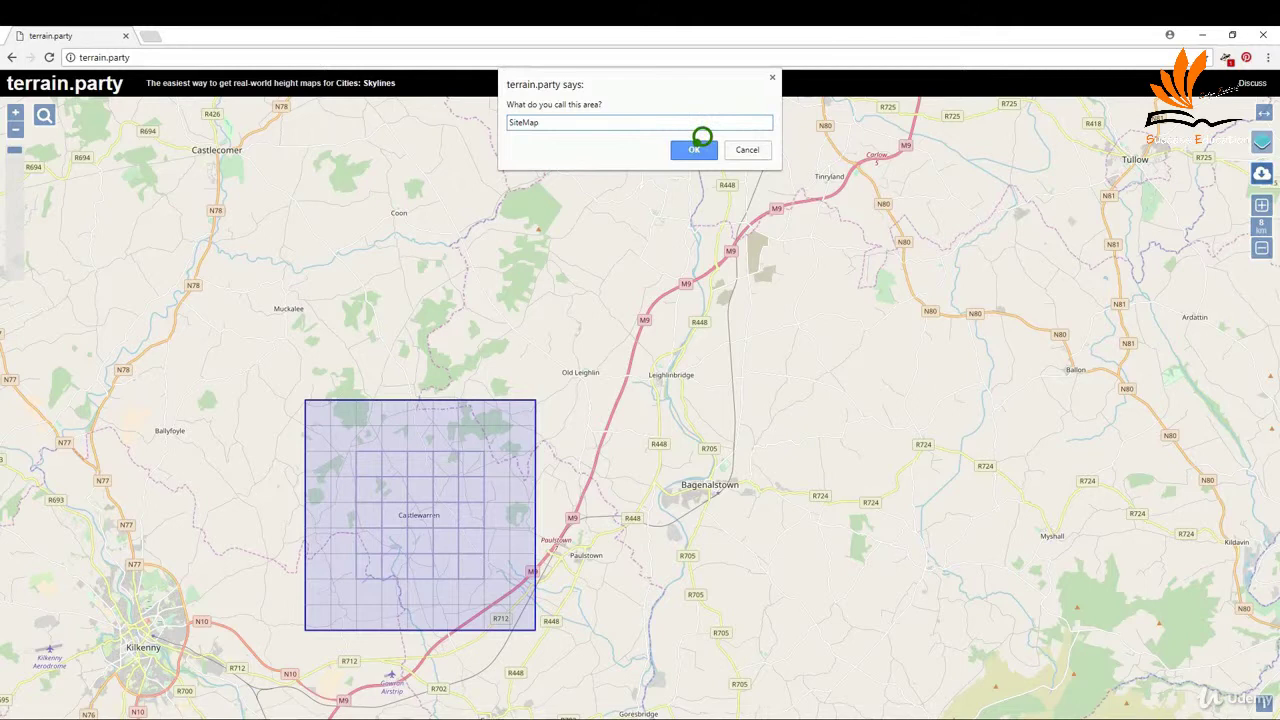
pyautogui.click(698, 148)
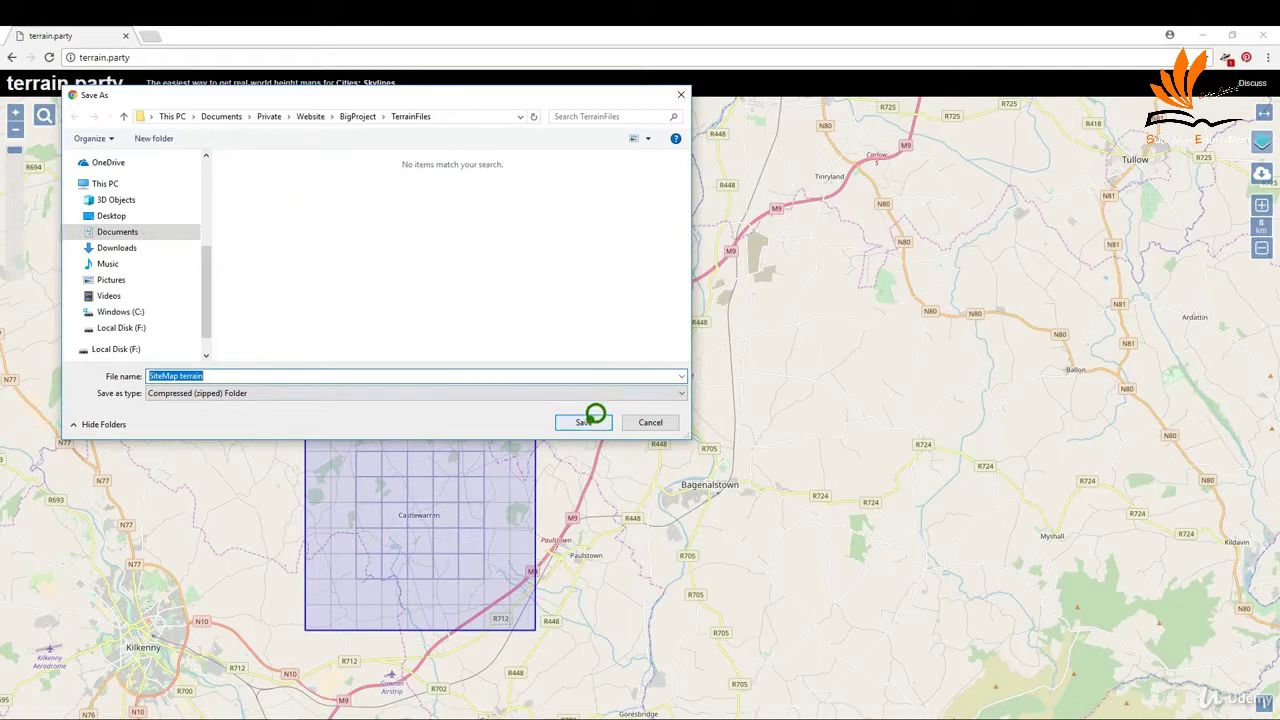
pyautogui.click(590, 420)
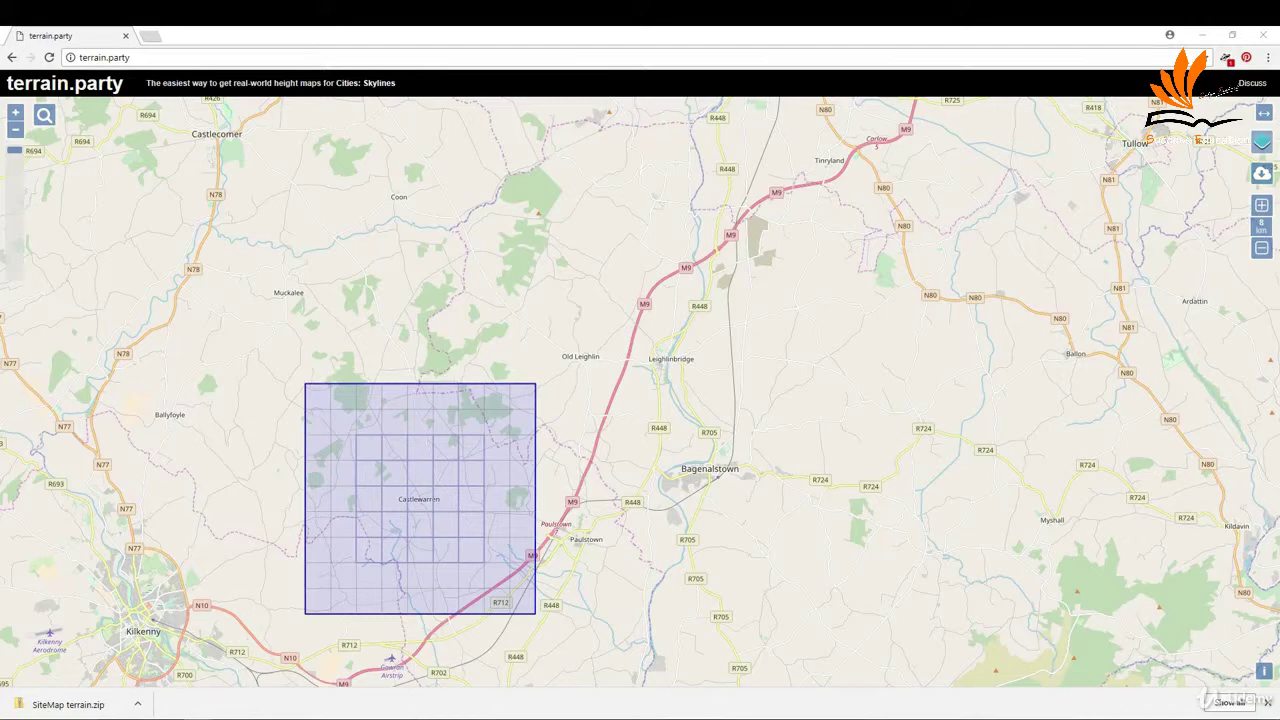
pyautogui.click(789, 268)
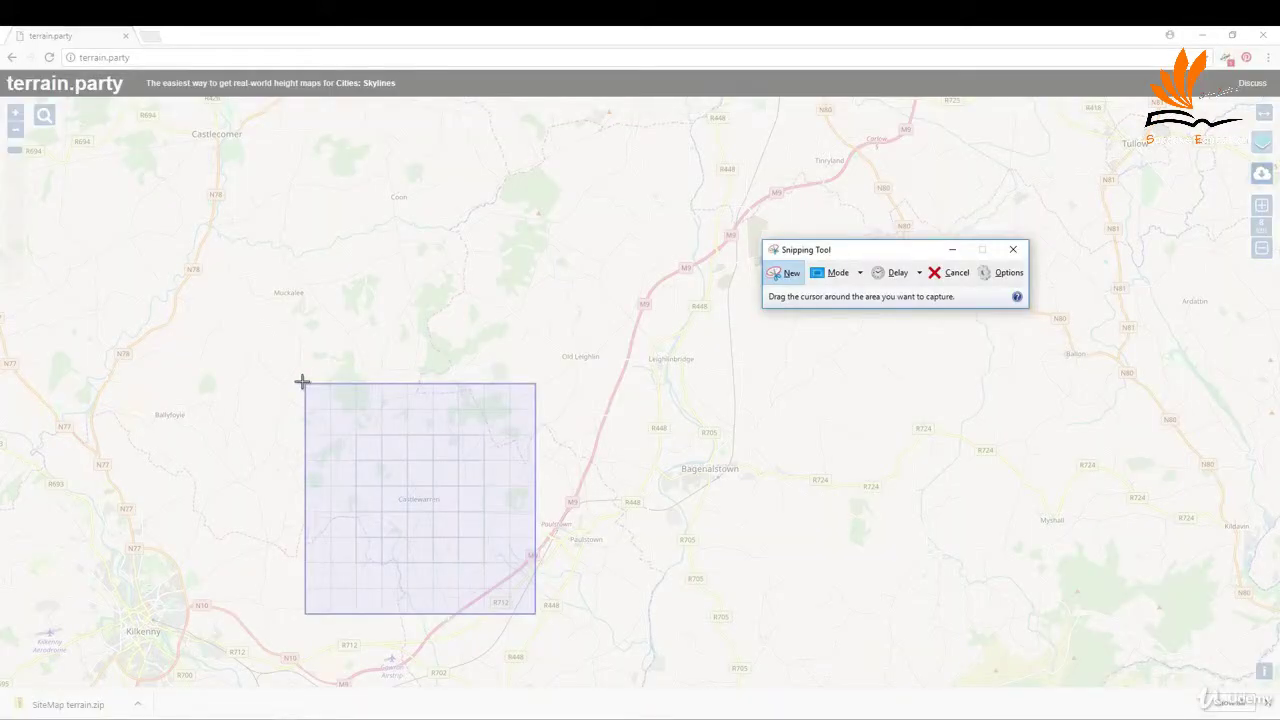
# Snip the blue Castlewarren square and save it as Capture.png in TerrainFiles, closing Snipping Tool
pyautogui.moveTo(302, 381); pyautogui.dragTo(538, 617)
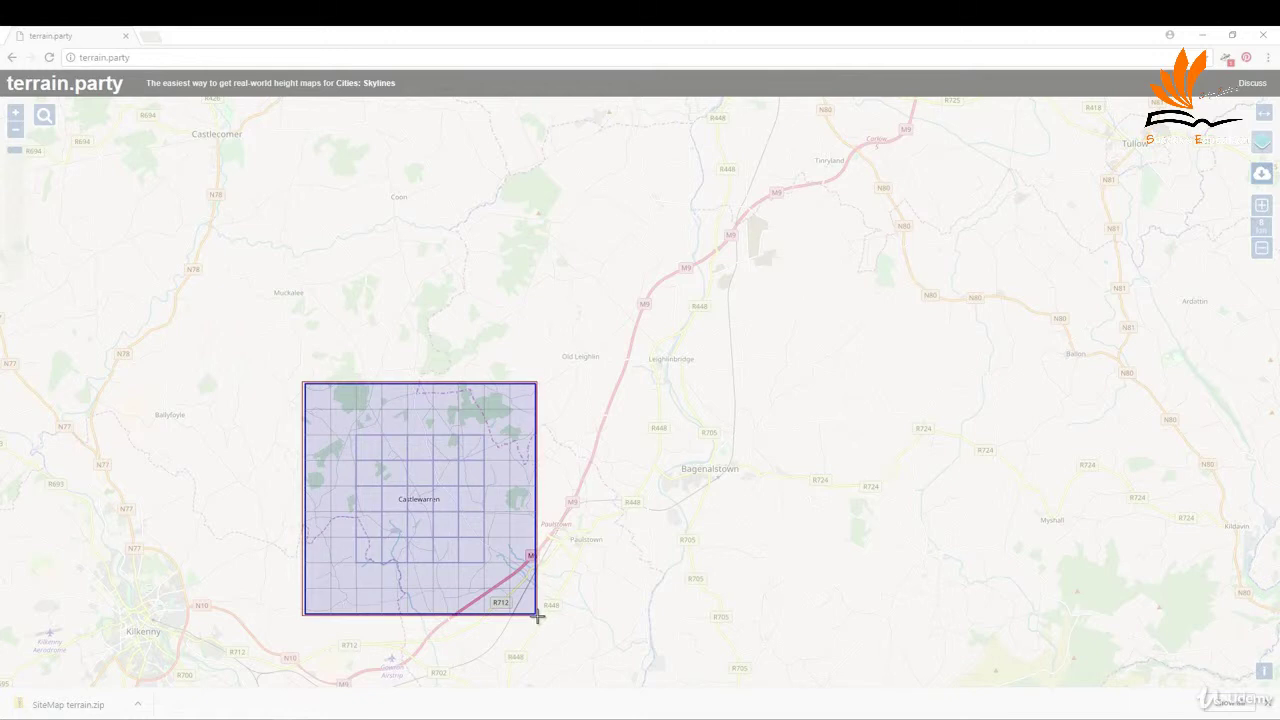
pyautogui.moveTo(537, 615); pyautogui.dragTo(537, 615)
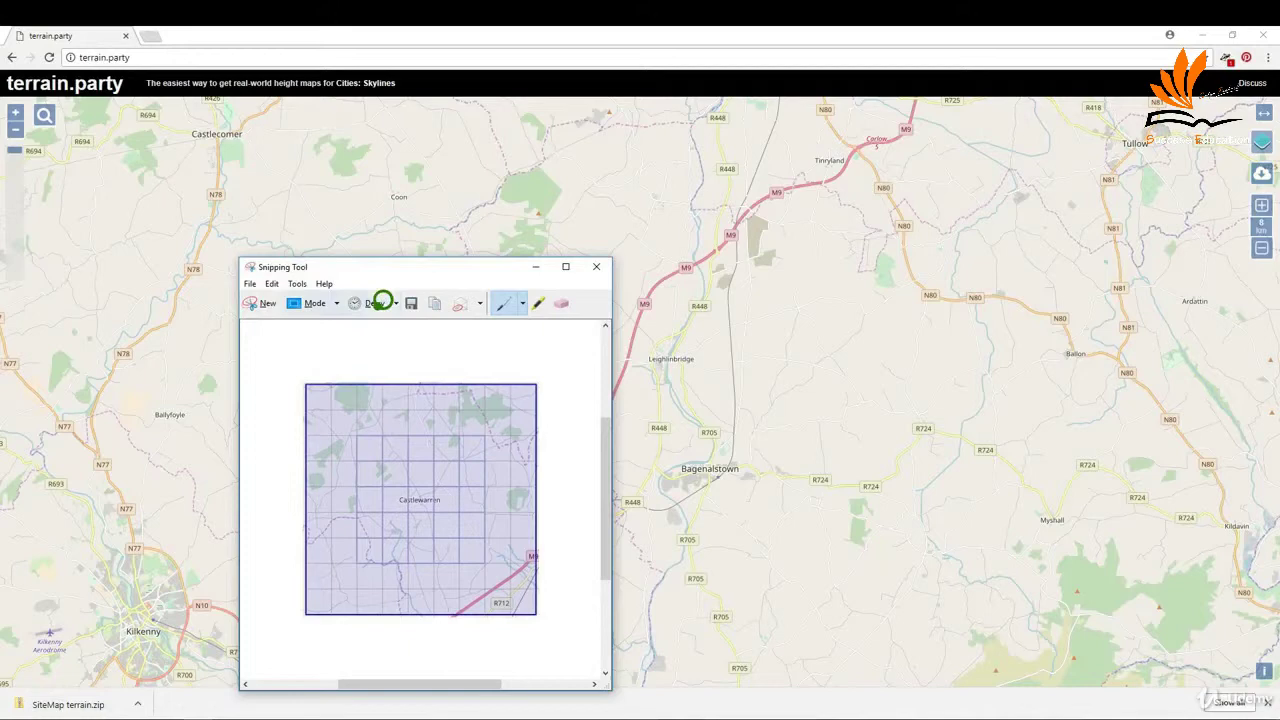
pyautogui.click(418, 298)
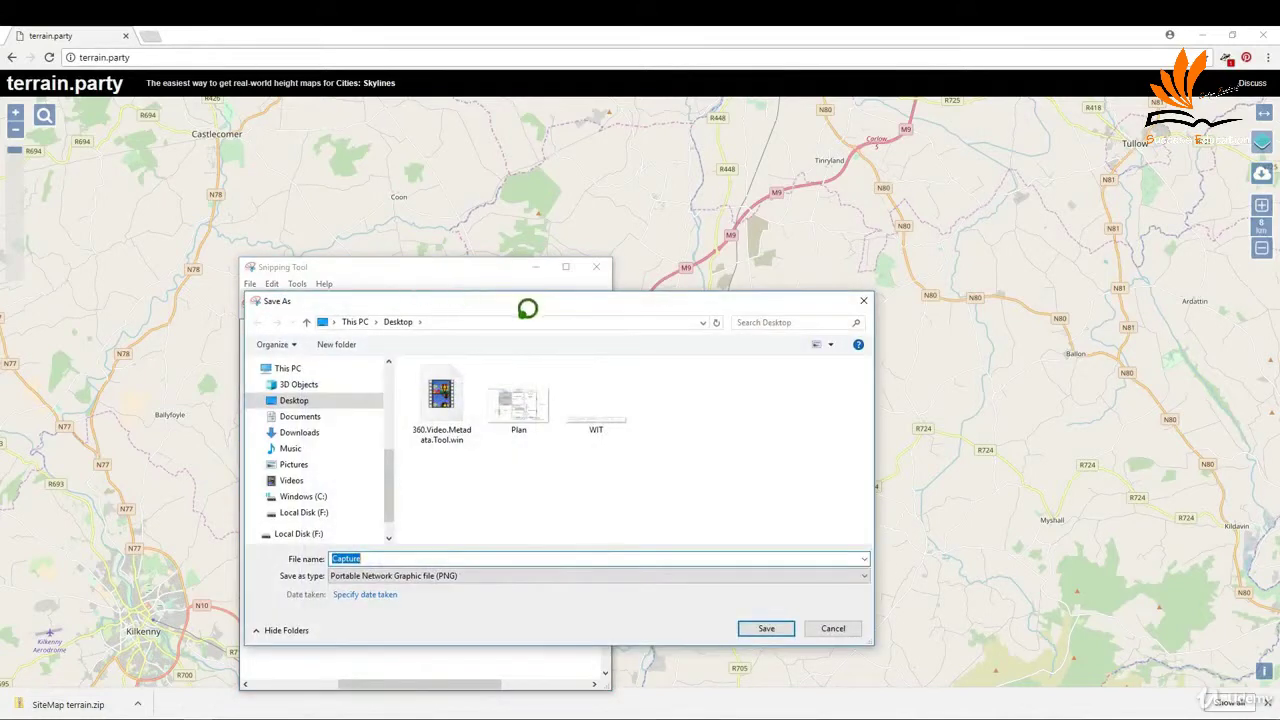
pyautogui.click(728, 550)
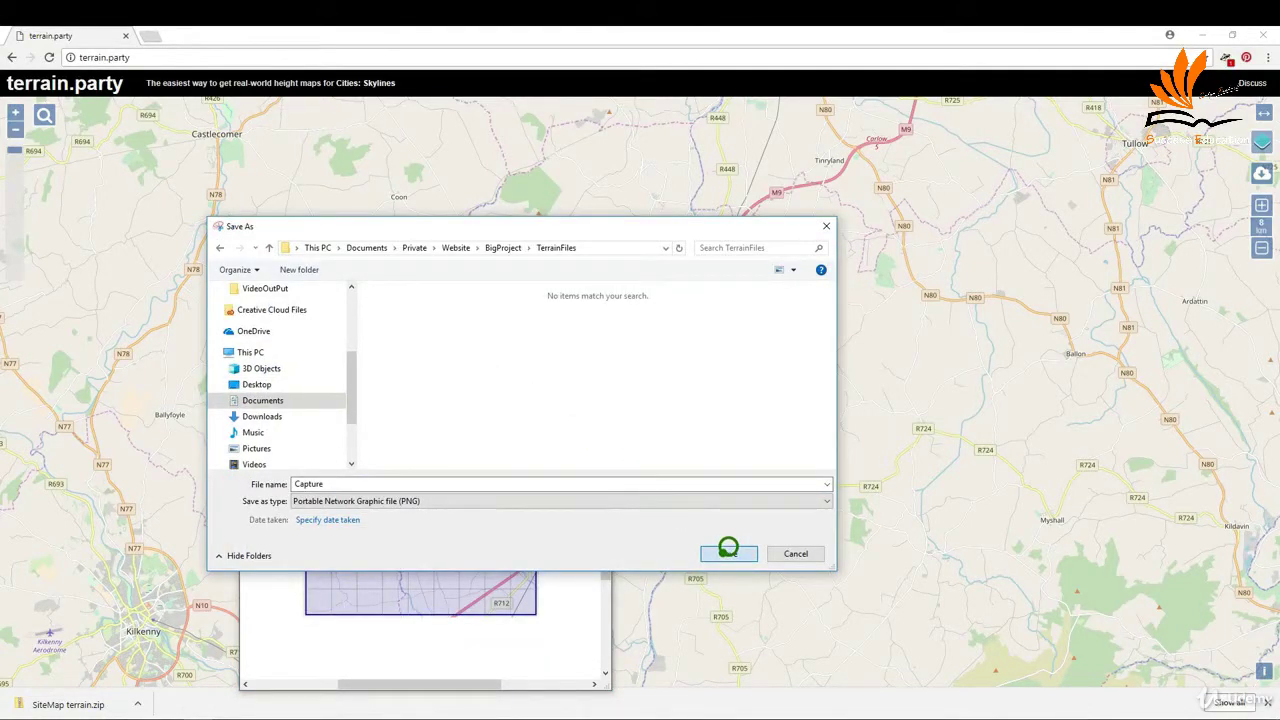
pyautogui.click(598, 262)
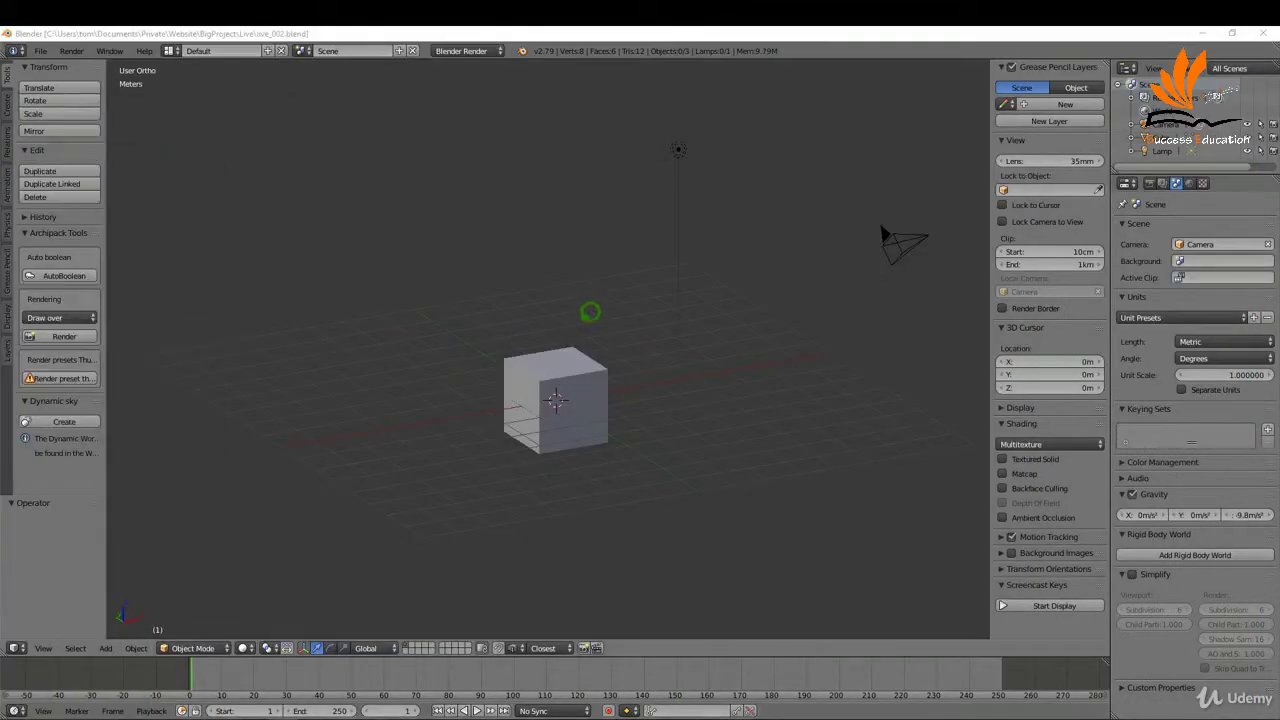
# Snap the 3D cursor to the scene centre and delete the default cube
pyautogui.rightClick(563, 360)
pyautogui.click(573, 375)
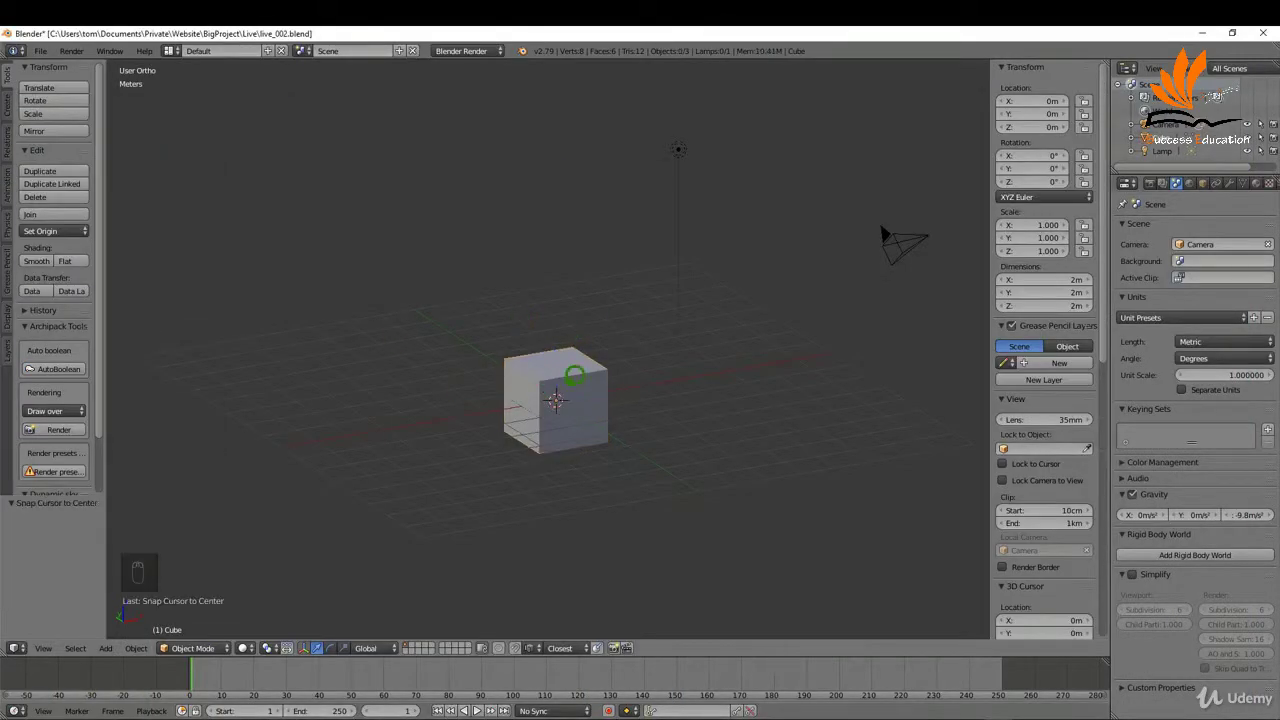
pyautogui.rightClick(487, 387)
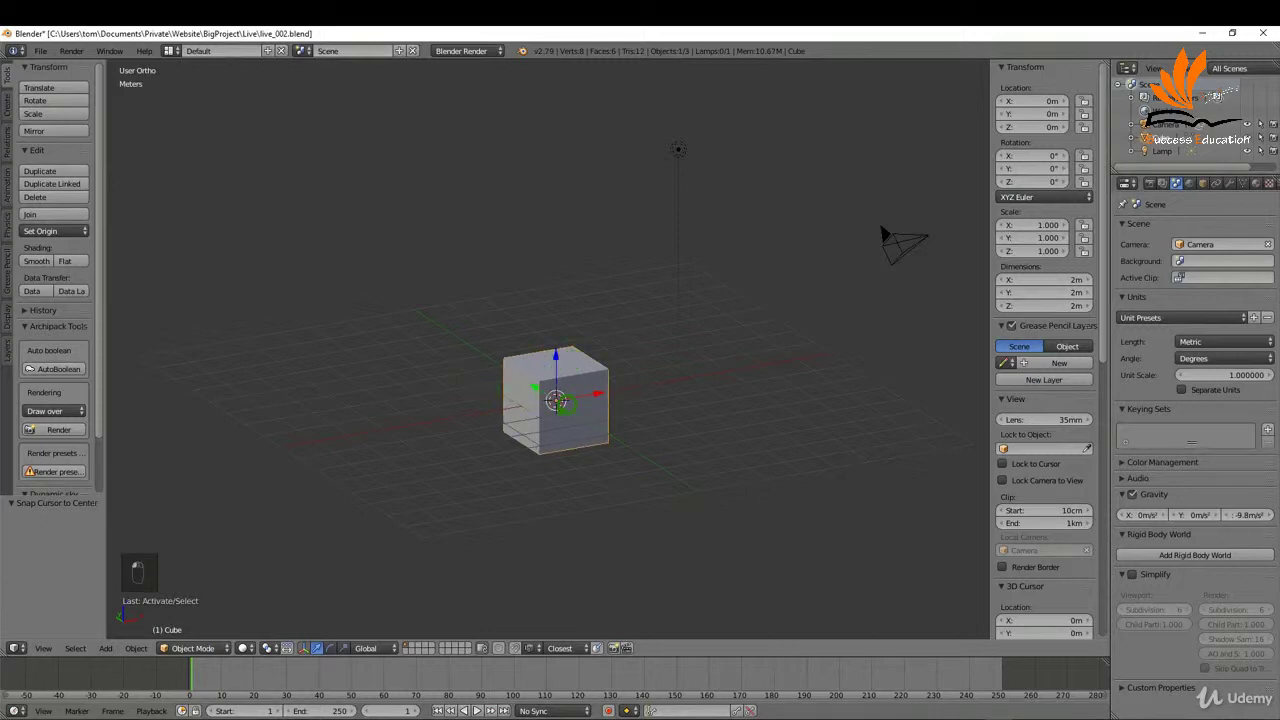
pyautogui.press('Delete')
pyautogui.click(560, 415)
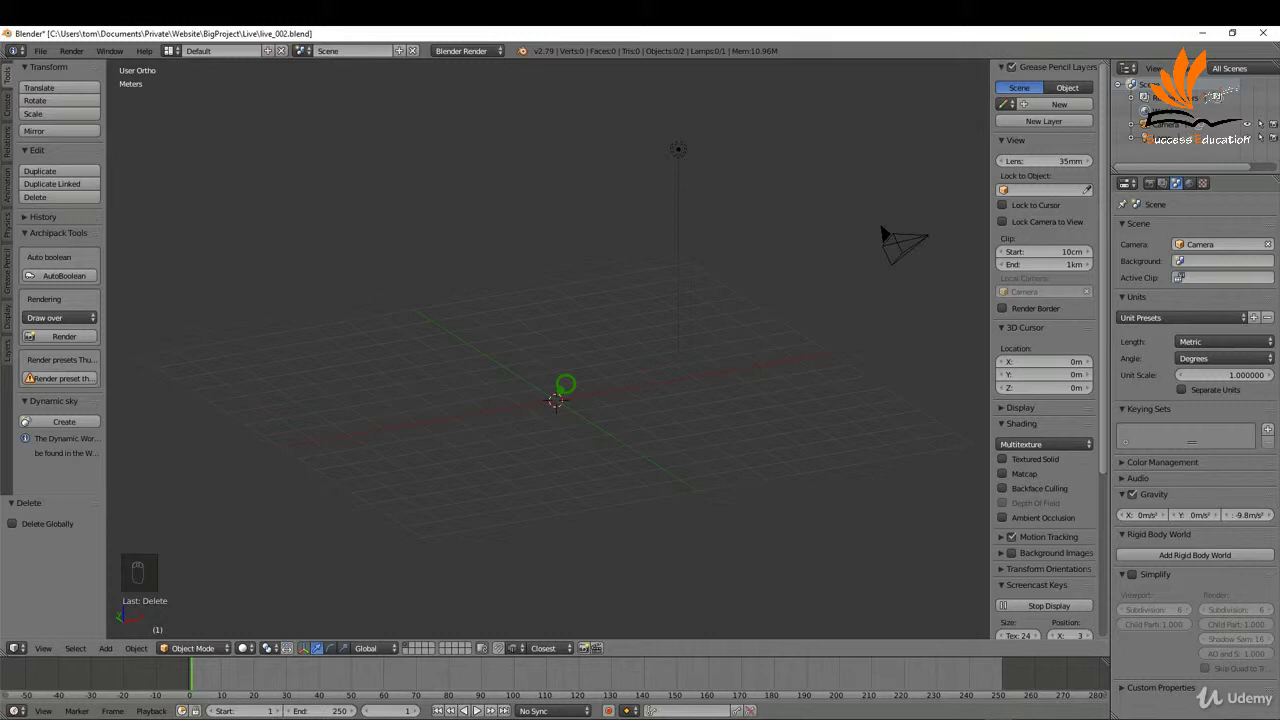
# Add a mesh plane at the origin with Shift+A
pyautogui.hotkey('shift', 'a')
pyautogui.moveTo(566, 392)
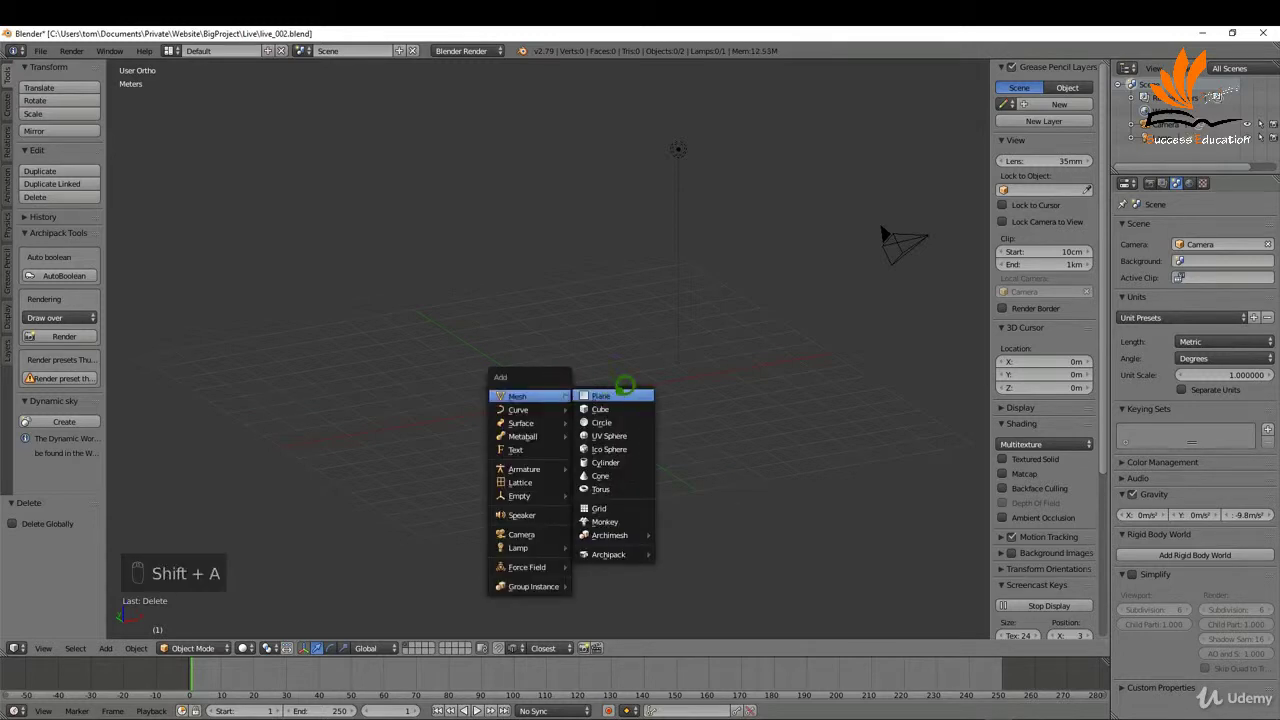
pyautogui.click(626, 390)
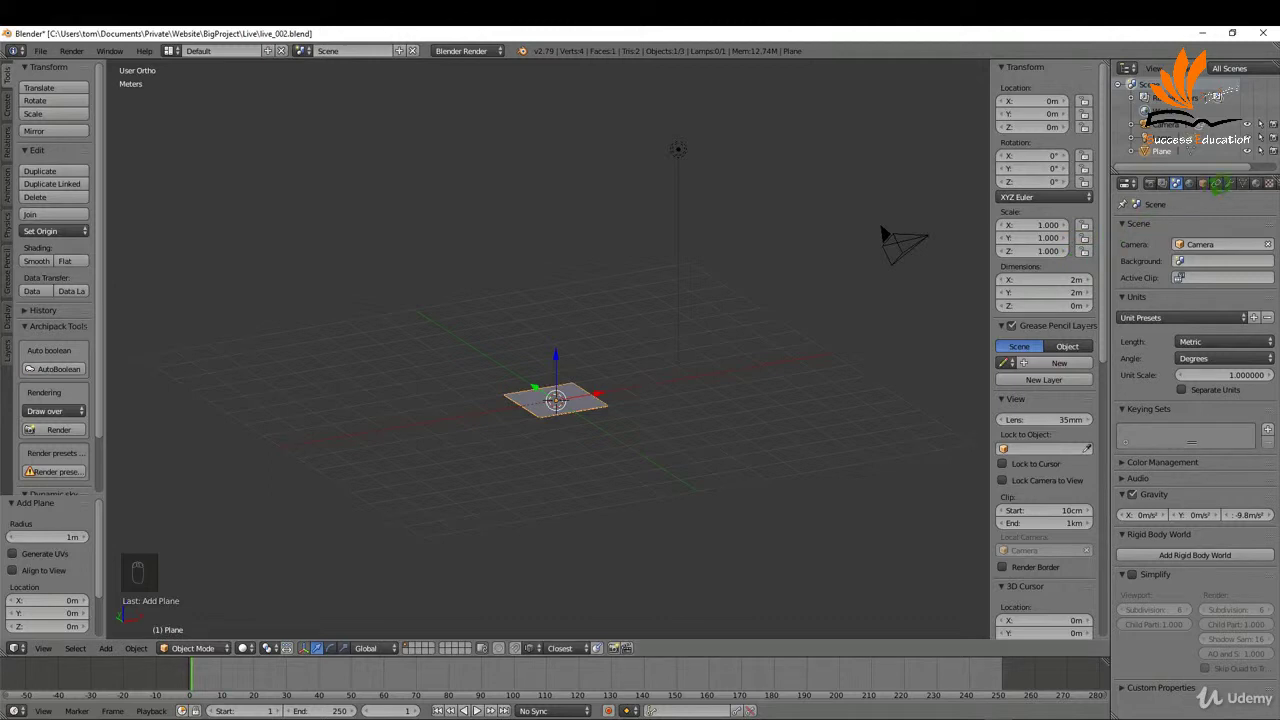
# Add a Subdivision Surface modifier to the plane with View level 6 in Simple mode
pyautogui.click(1230, 182)
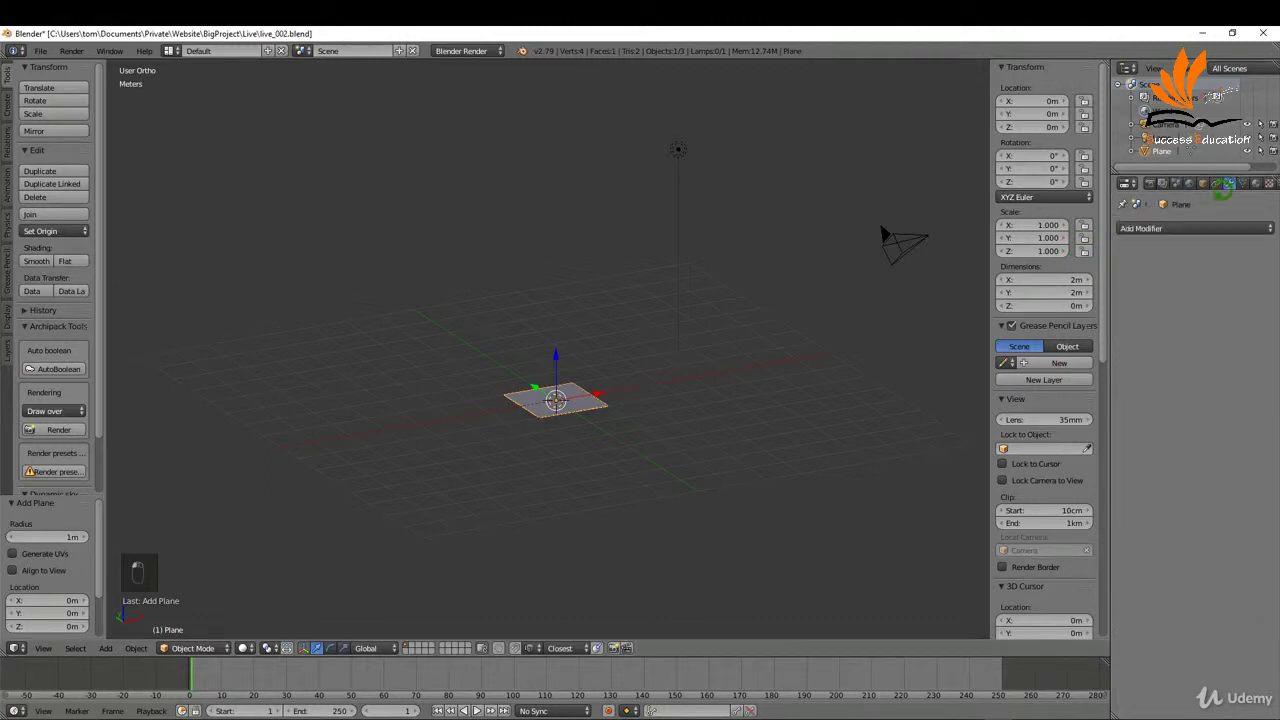
pyautogui.click(1190, 227)
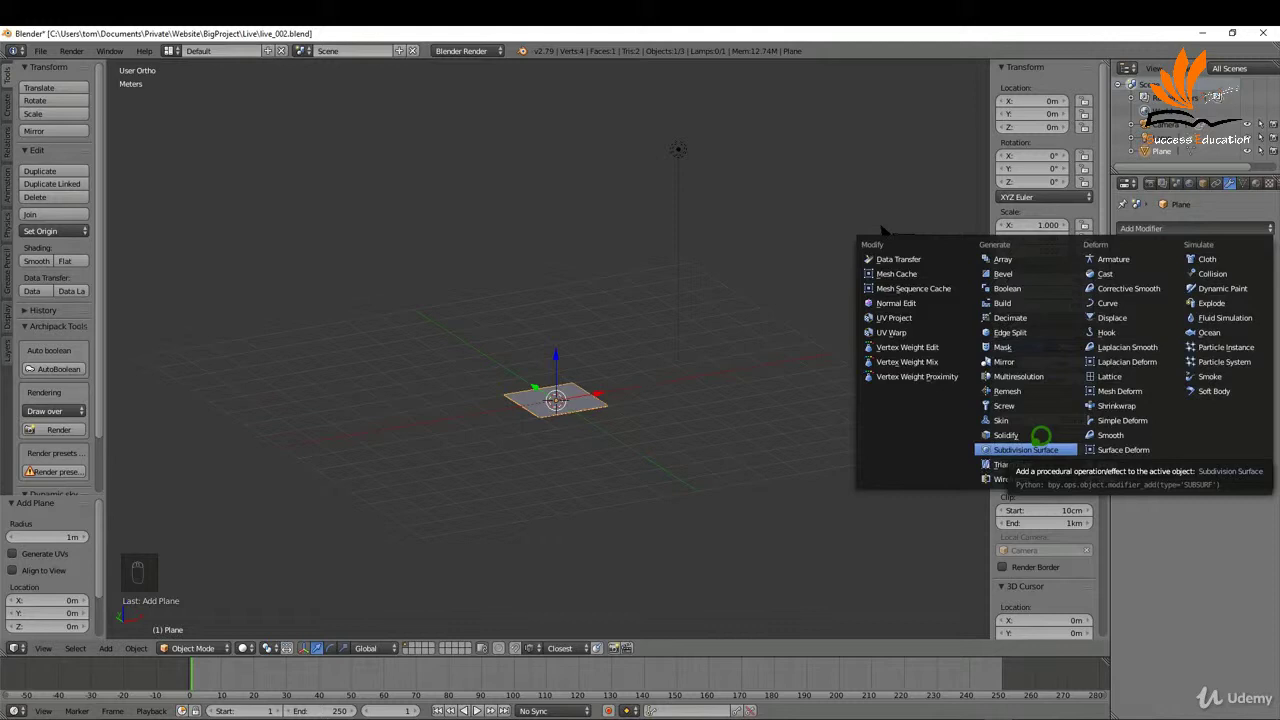
pyautogui.click(1030, 448)
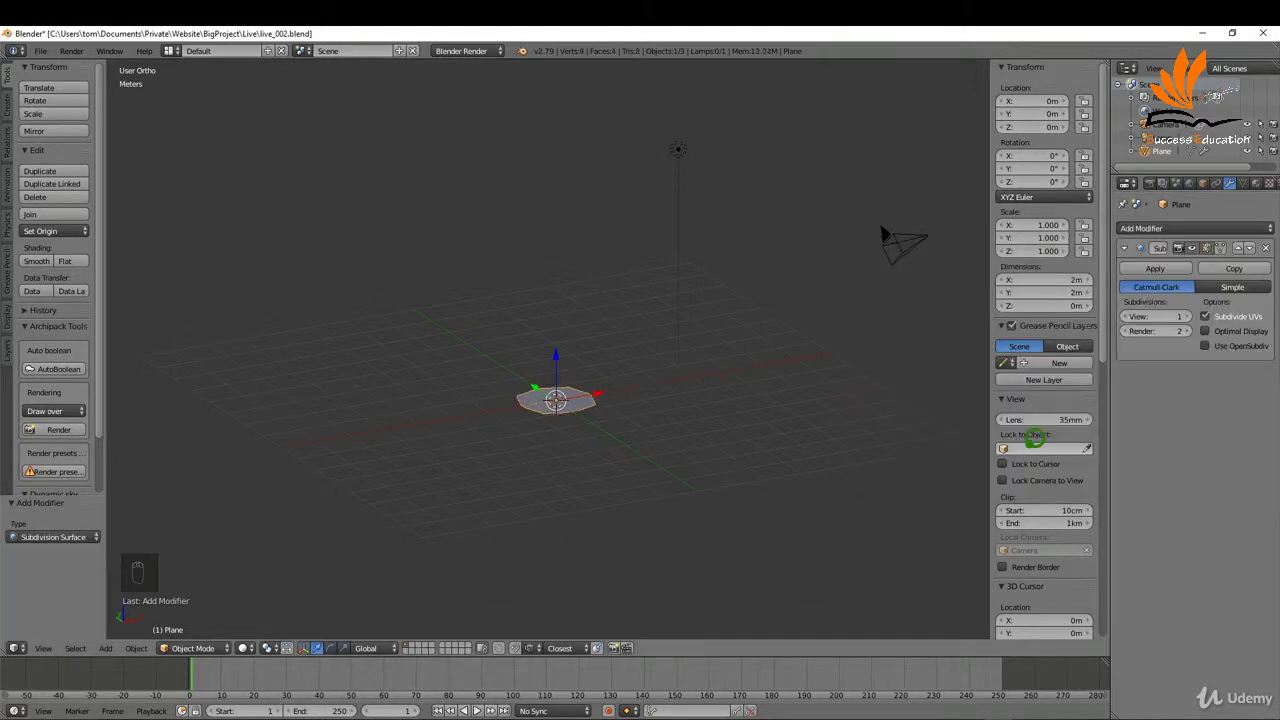
pyautogui.click(1189, 315)
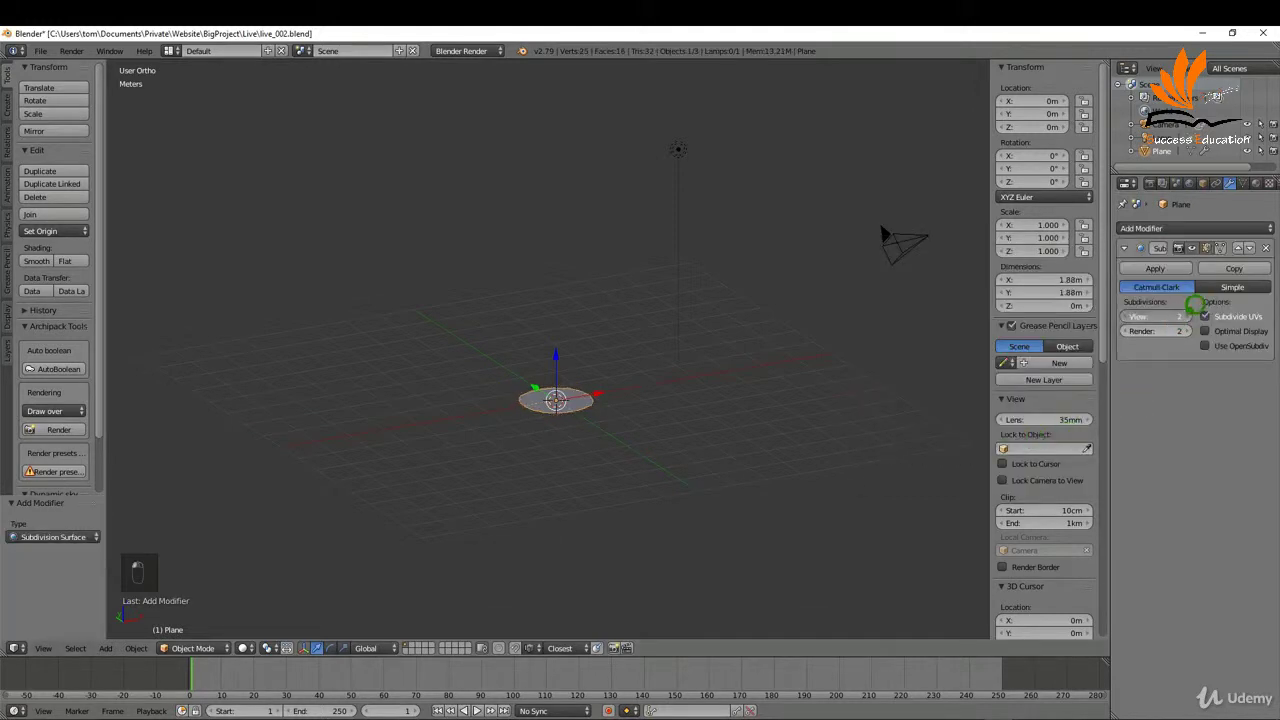
pyautogui.click(1189, 315)
pyautogui.click(1189, 315)
pyautogui.click(1189, 315)
pyautogui.click(1189, 315)
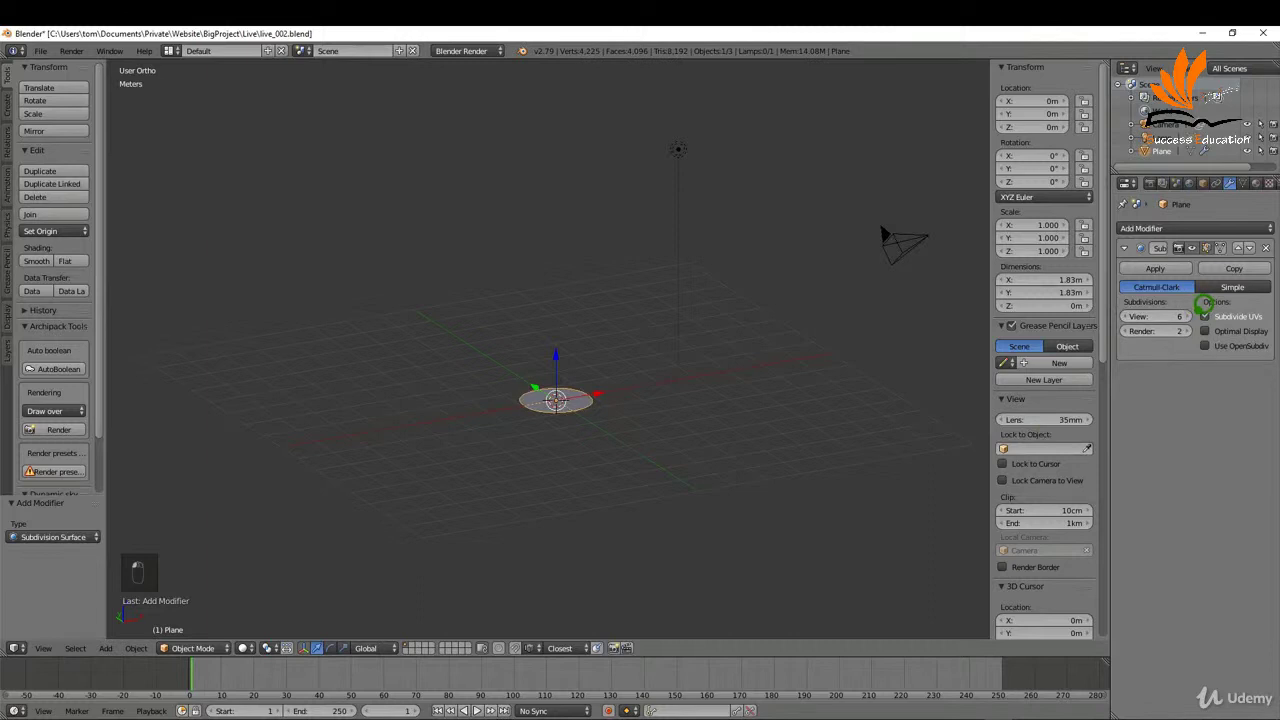
pyautogui.click(1237, 282)
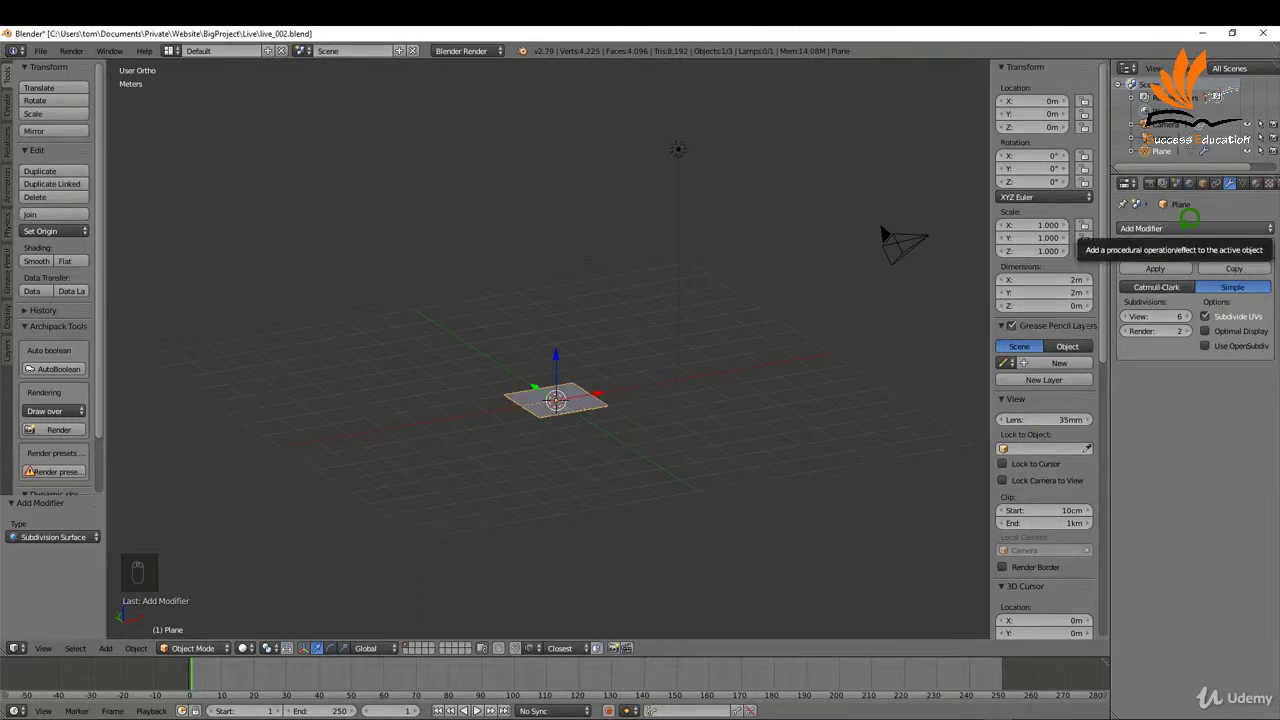
# Add a Displace modifier with a new image texture and browse for its image file
pyautogui.click(1189, 222)
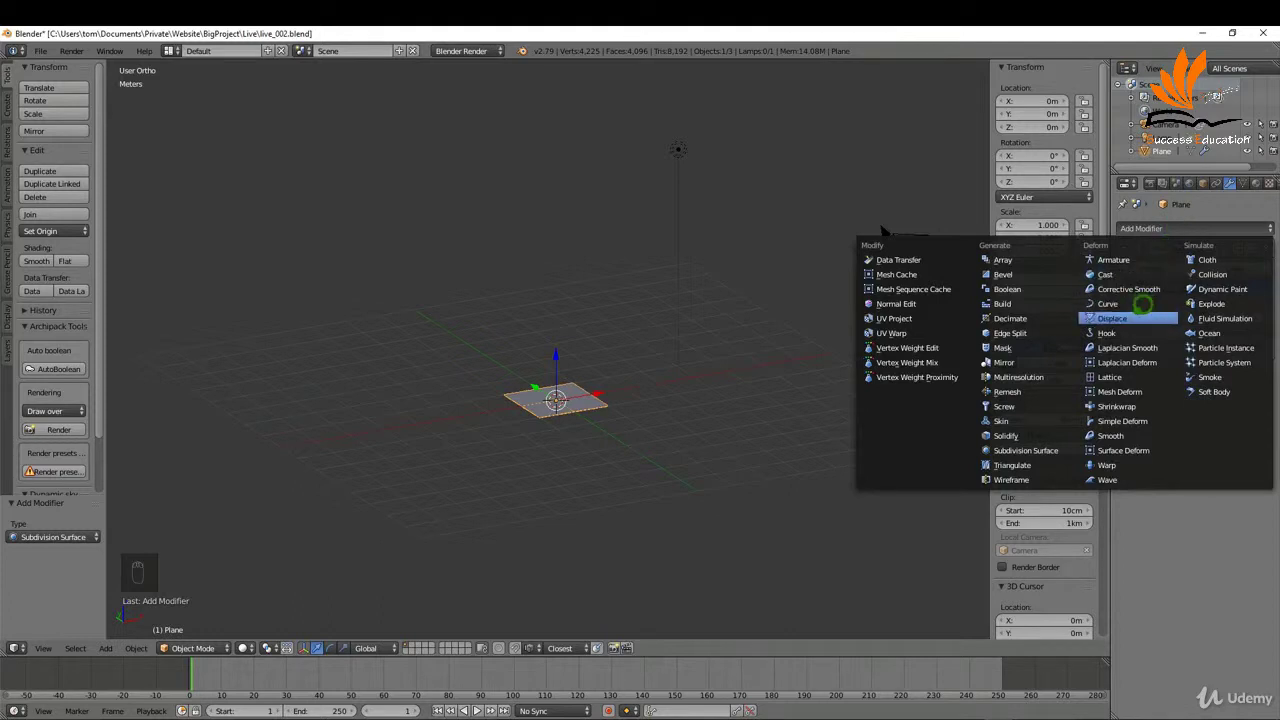
pyautogui.click(1145, 318)
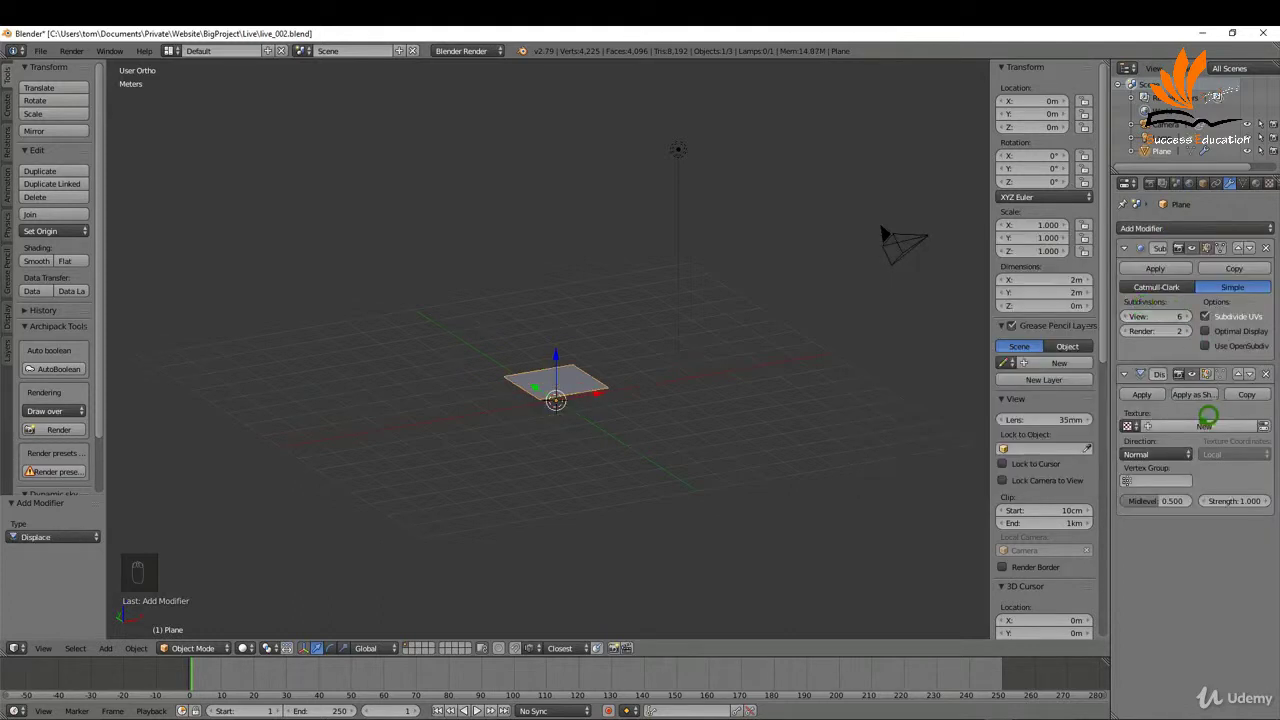
pyautogui.click(1207, 416)
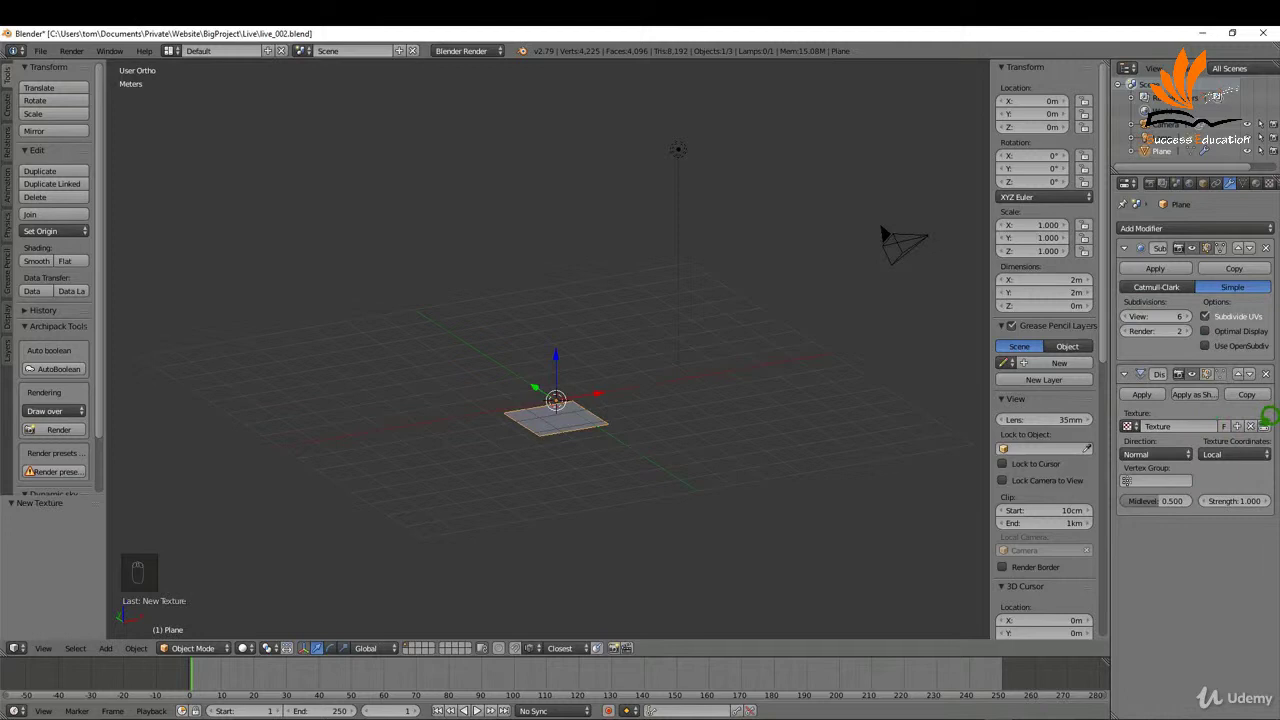
pyautogui.click(1265, 425)
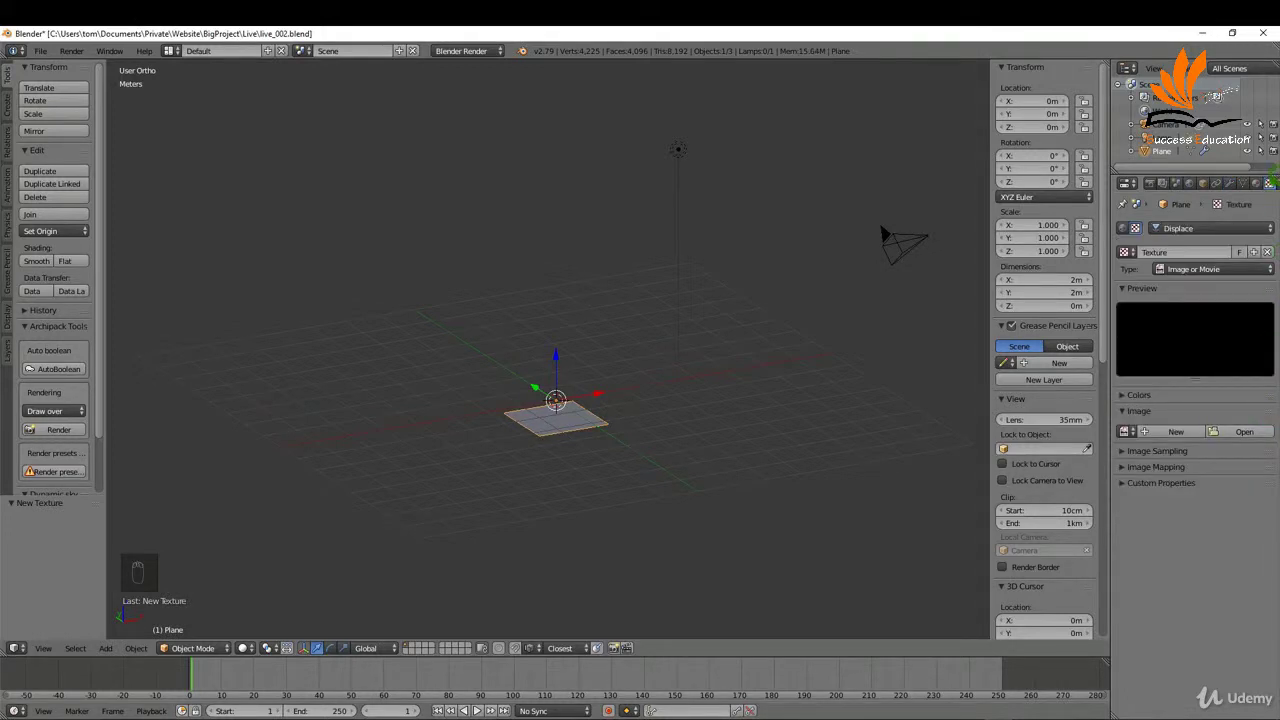
pyautogui.moveTo(1110, 230); pyautogui.dragTo(1062, 230)
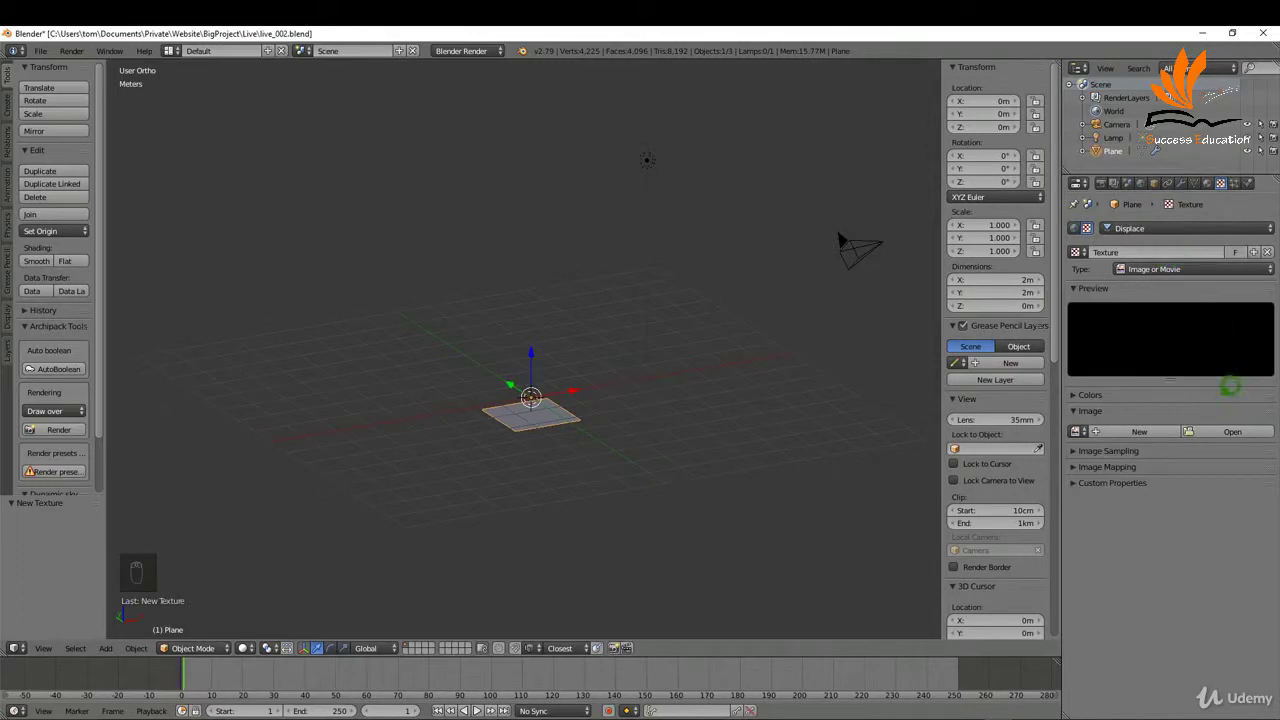
pyautogui.click(1233, 431)
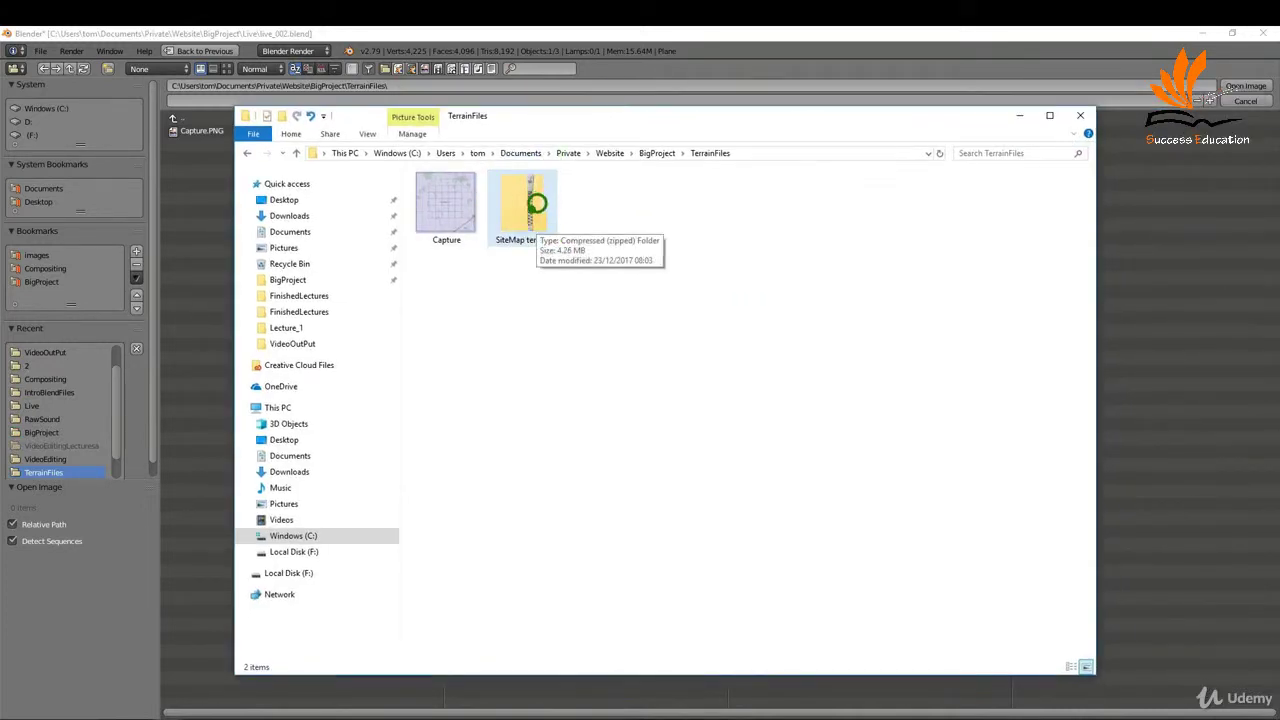
# Copy SiteMap Height Map (Merged) from the SiteMap terrain zip into the TerrainFiles folder
pyautogui.doubleClick(538, 200)
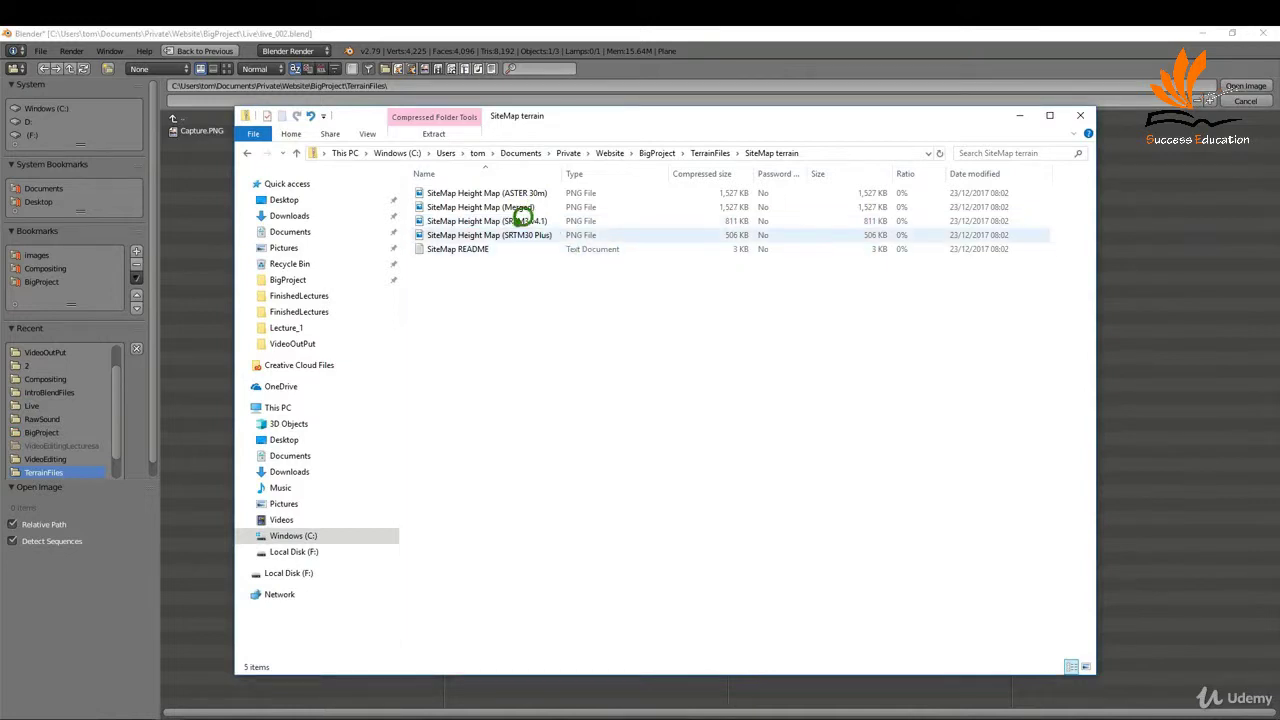
pyautogui.click(507, 203)
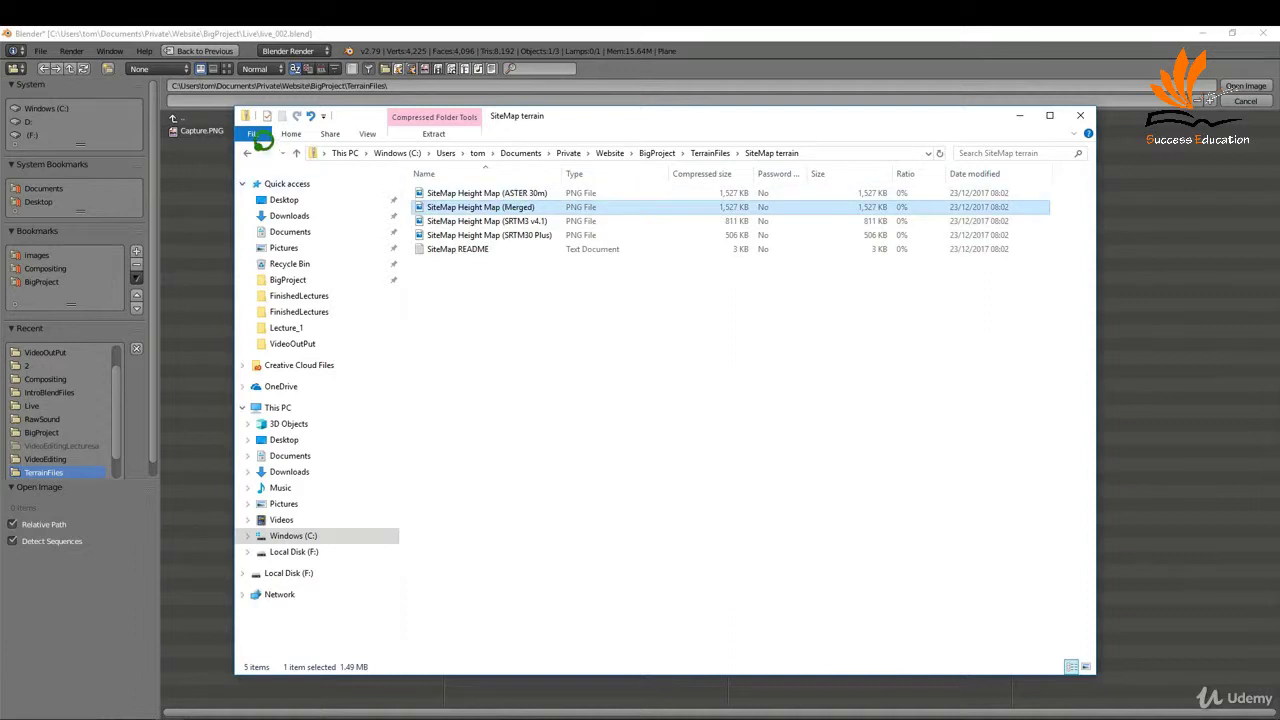
pyautogui.click(247, 153)
pyautogui.hotkey('ctrl', 'v')
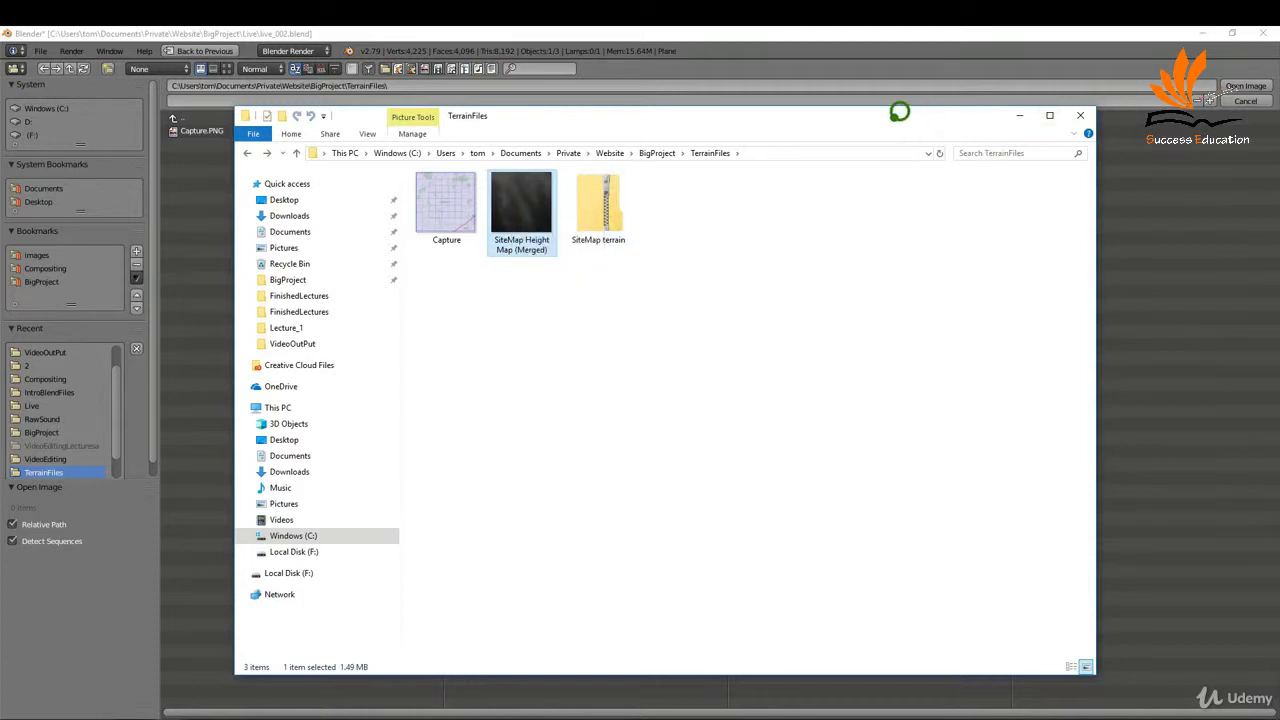
pyautogui.moveTo(900, 109); pyautogui.dragTo(1279, 110)
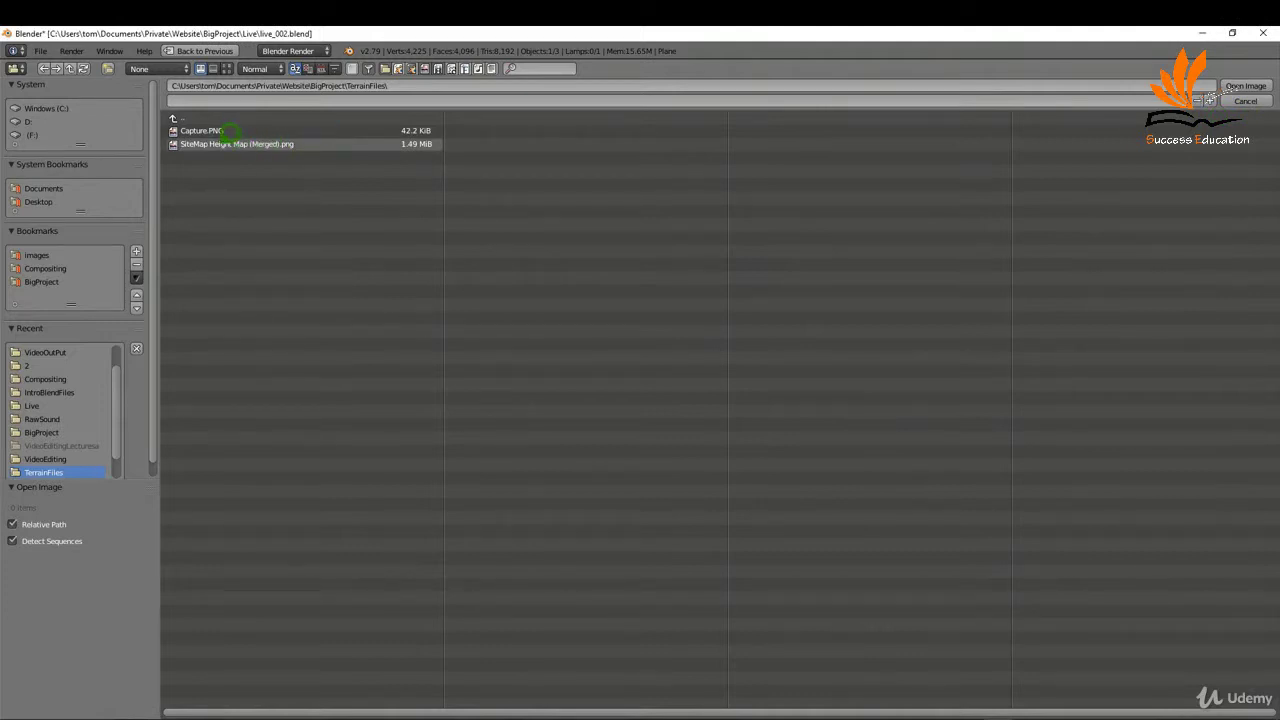
# Load SiteMap Height Map (Merged).png as the displacement image with Linear colour space
pyautogui.click(285, 143)
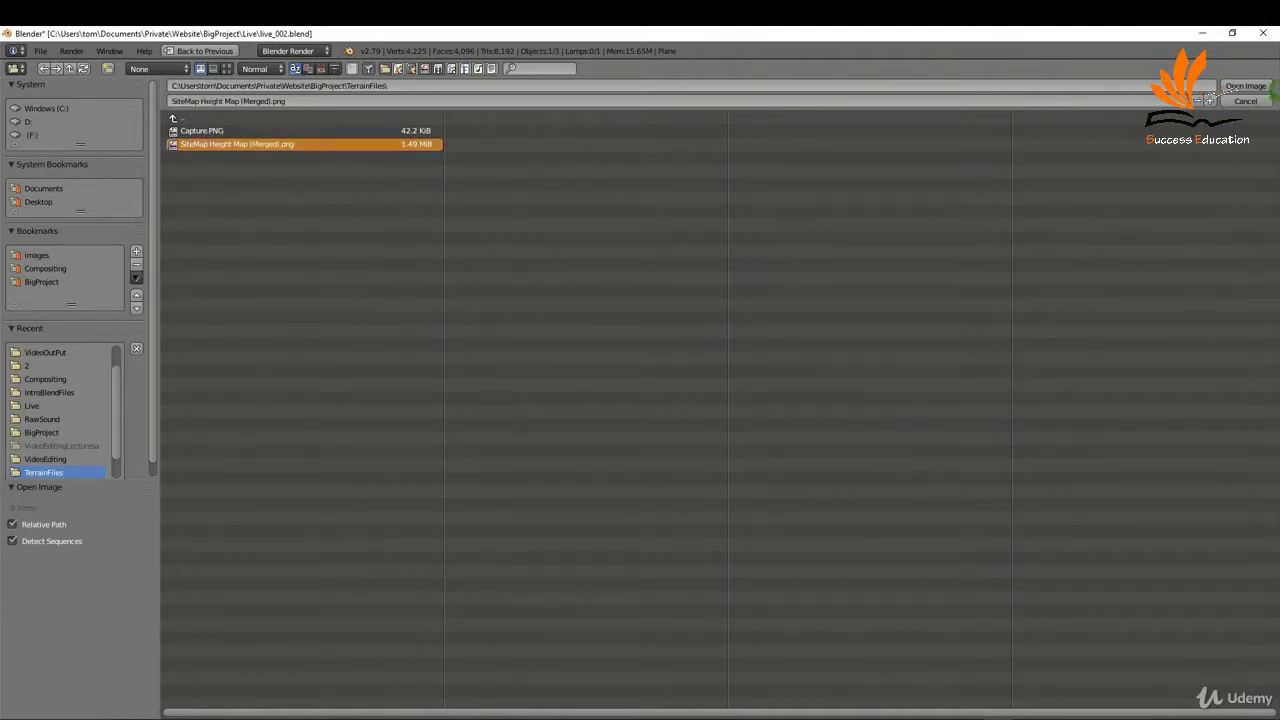
pyautogui.click(1245, 86)
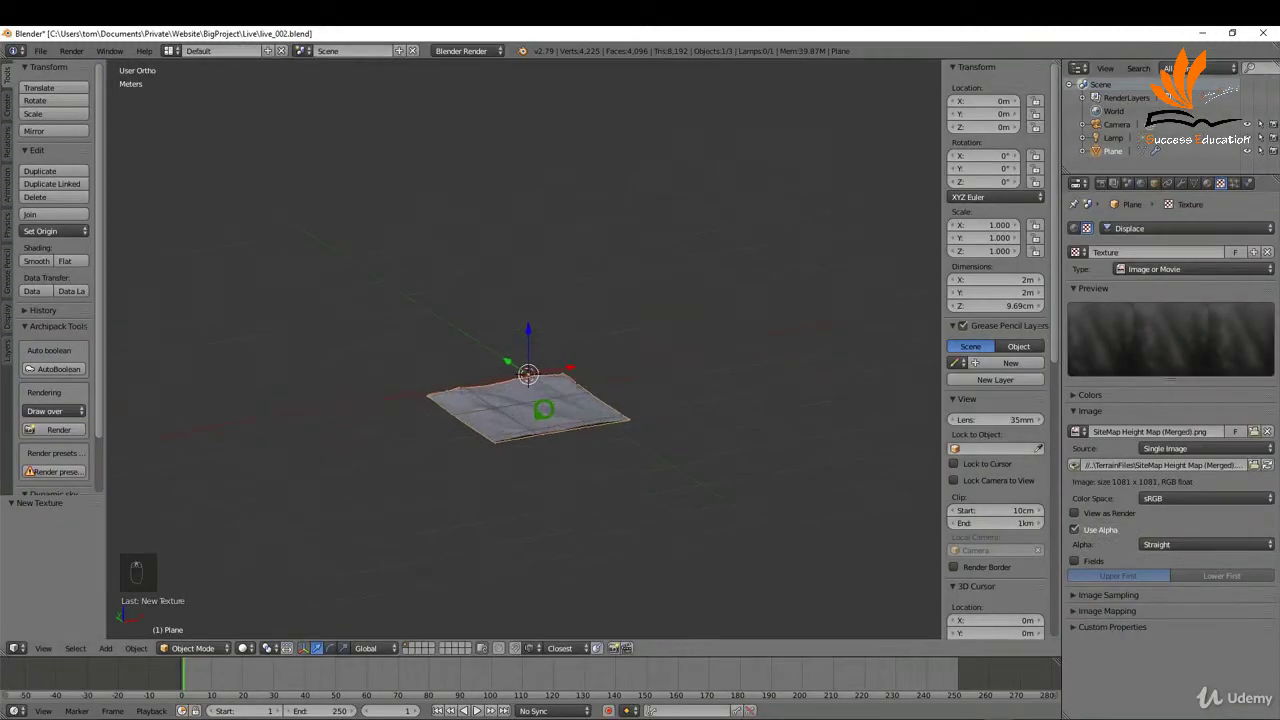
pyautogui.scroll(3, 525, 380)
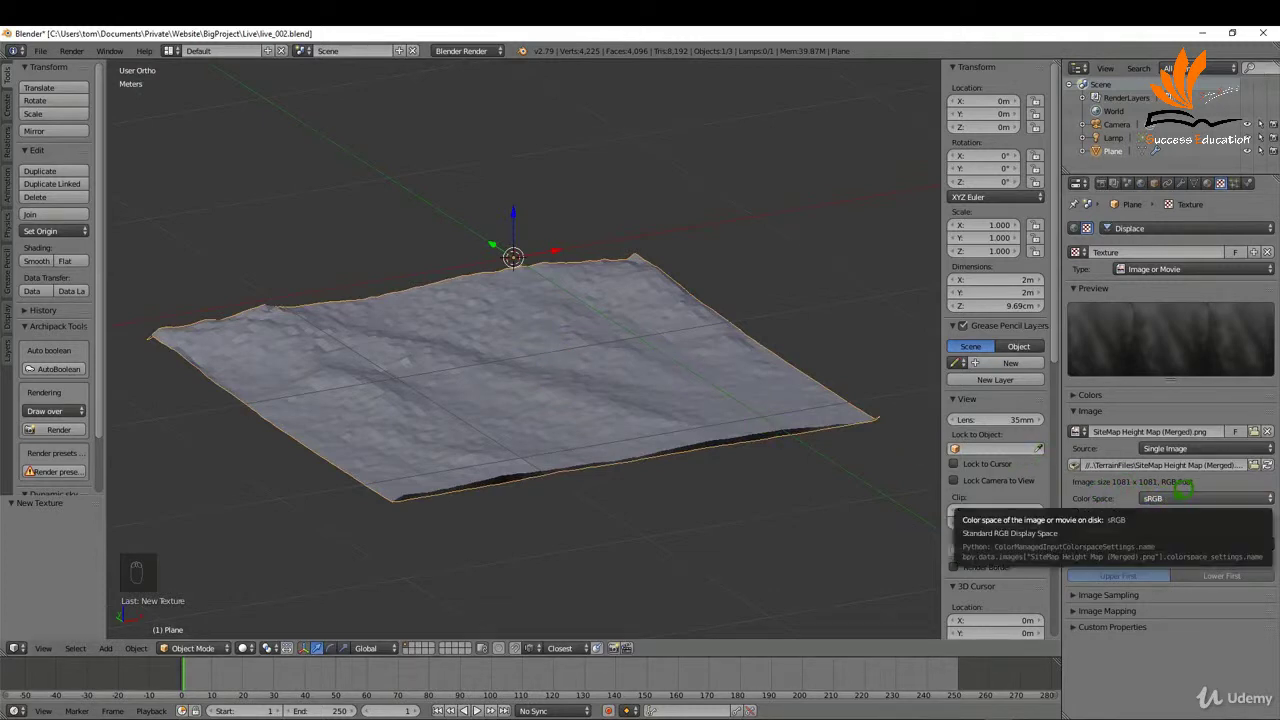
pyautogui.click(1183, 490)
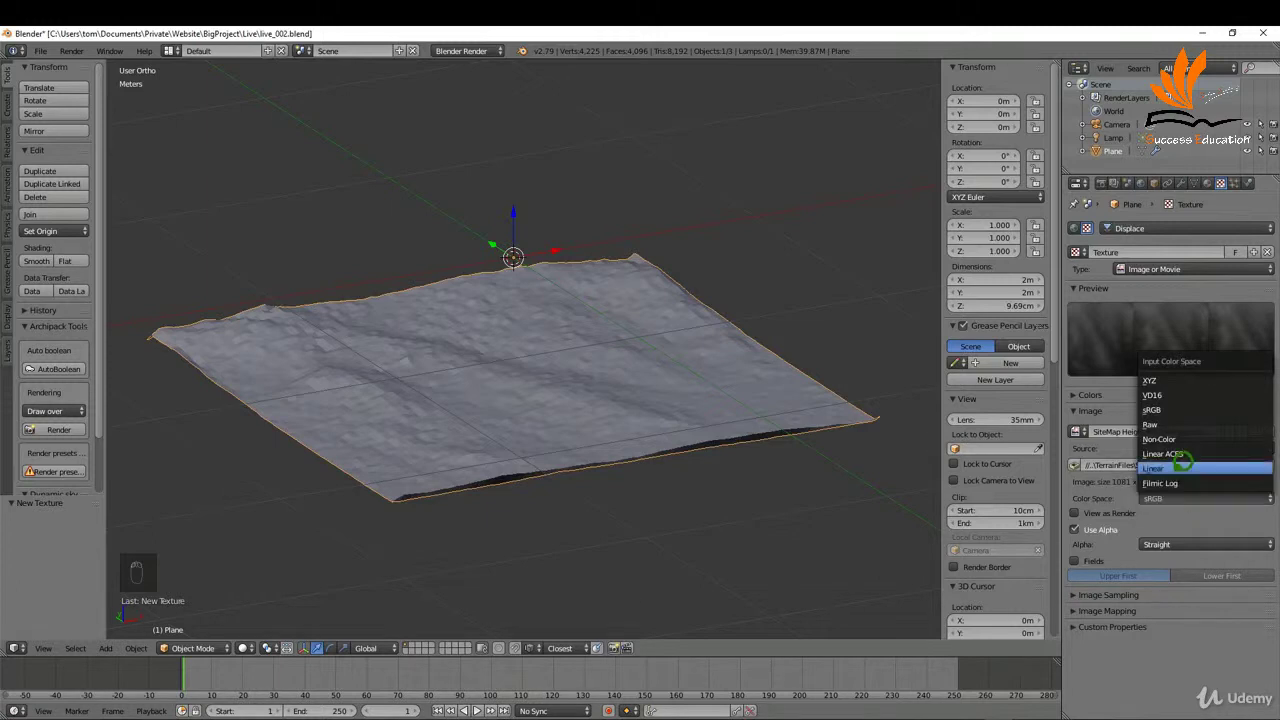
pyautogui.click(1180, 466)
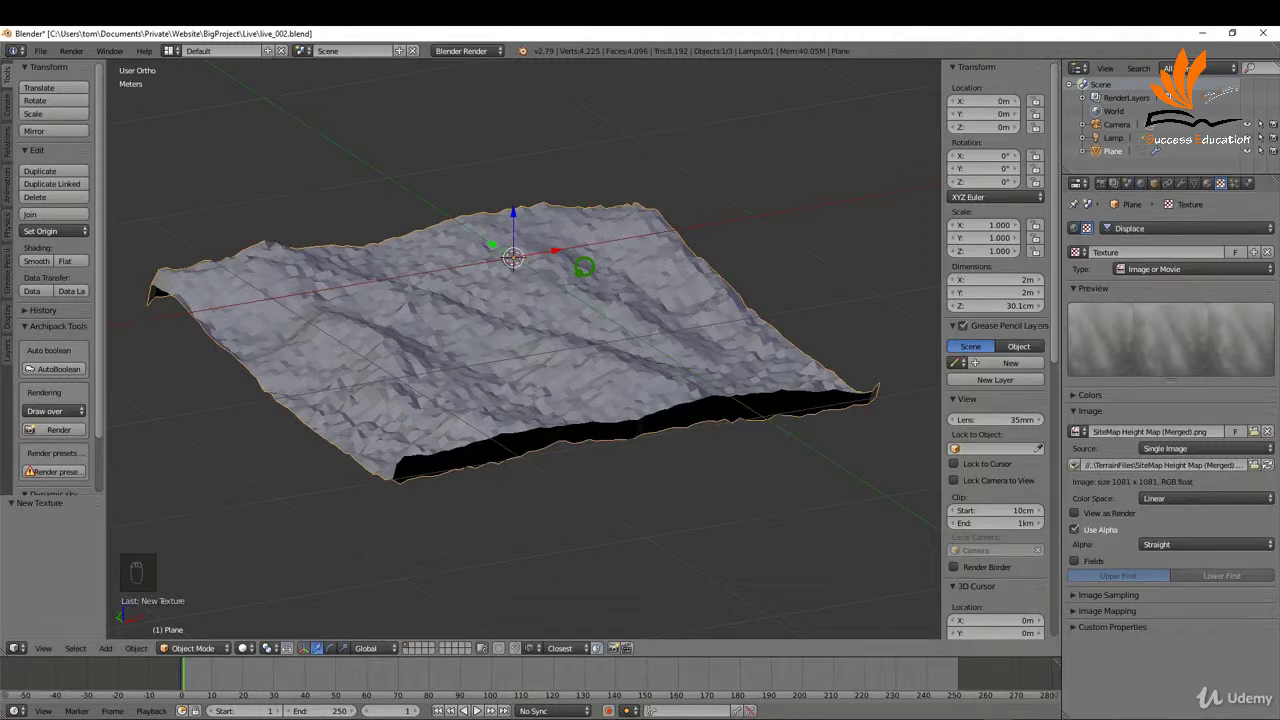
# In top view, scale the terrain plane in three passes until Dimensions read 8 km on X and Y
pyautogui.press('KP_7')
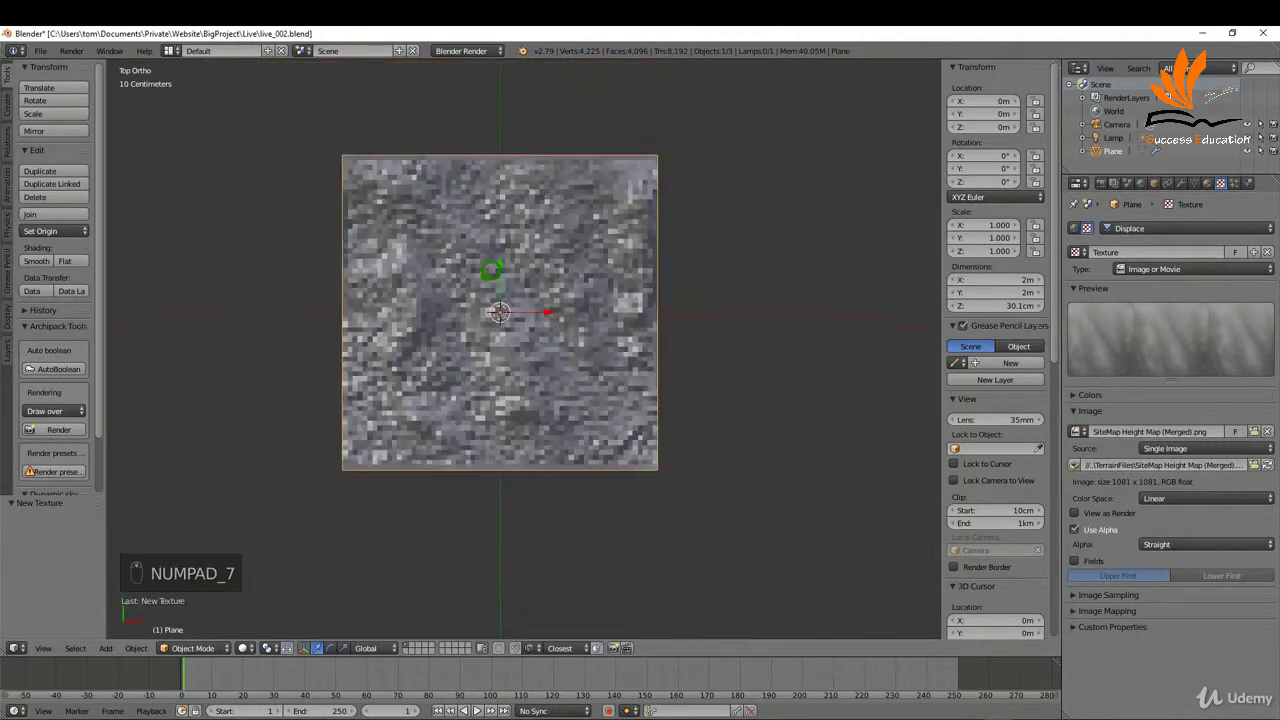
pyautogui.scroll(-7, 491, 270)
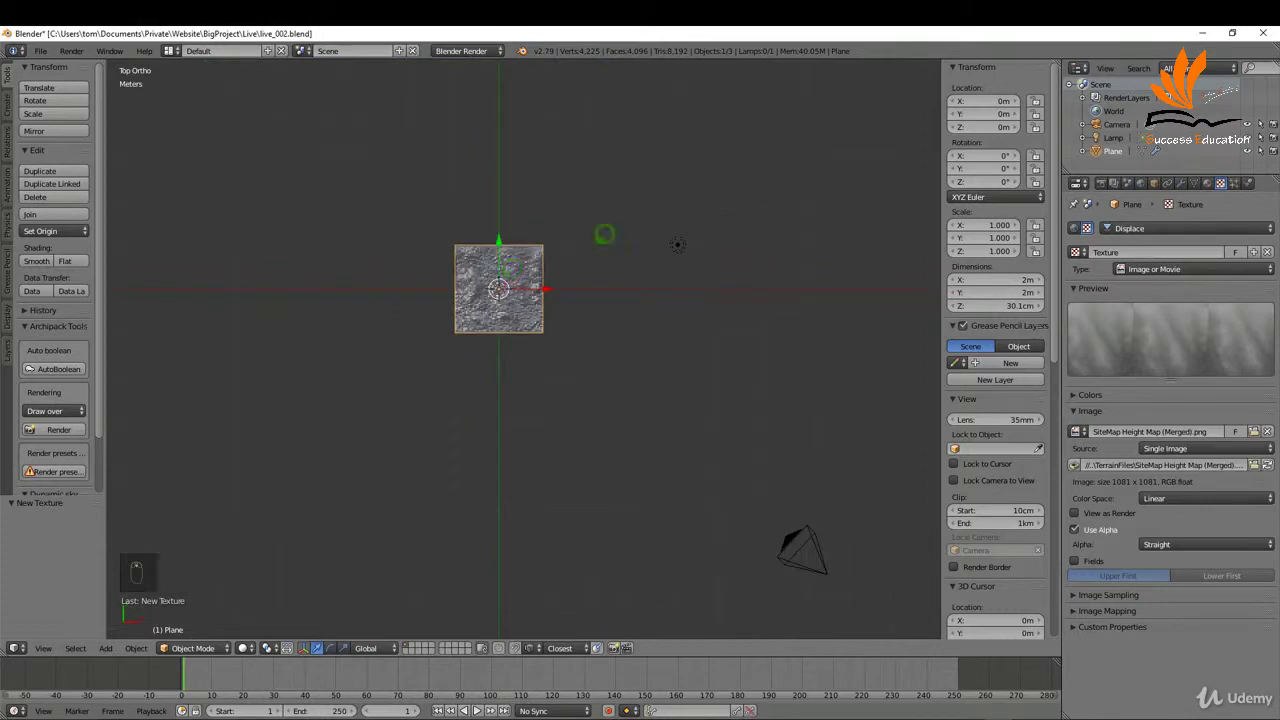
pyautogui.press('s')
pyautogui.click(415, 383)
pyautogui.scroll(-5, 415, 383)
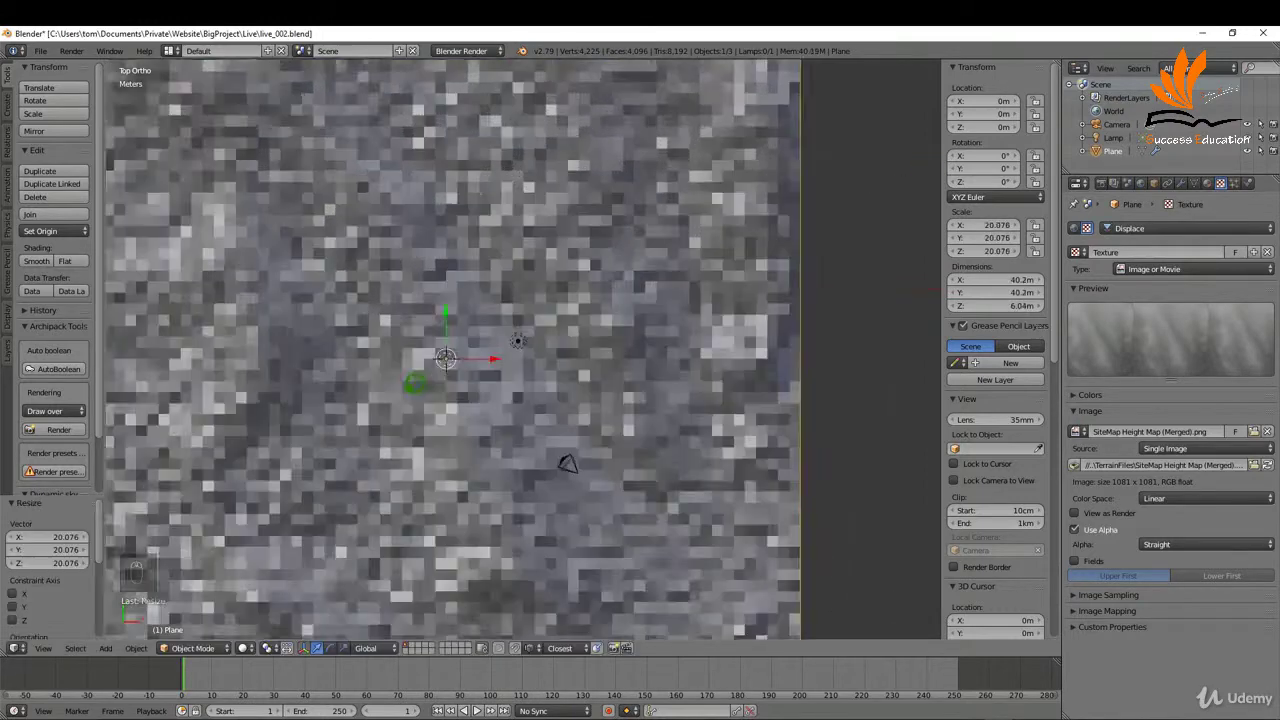
pyautogui.scroll(-6, 440, 365)
pyautogui.press('s')
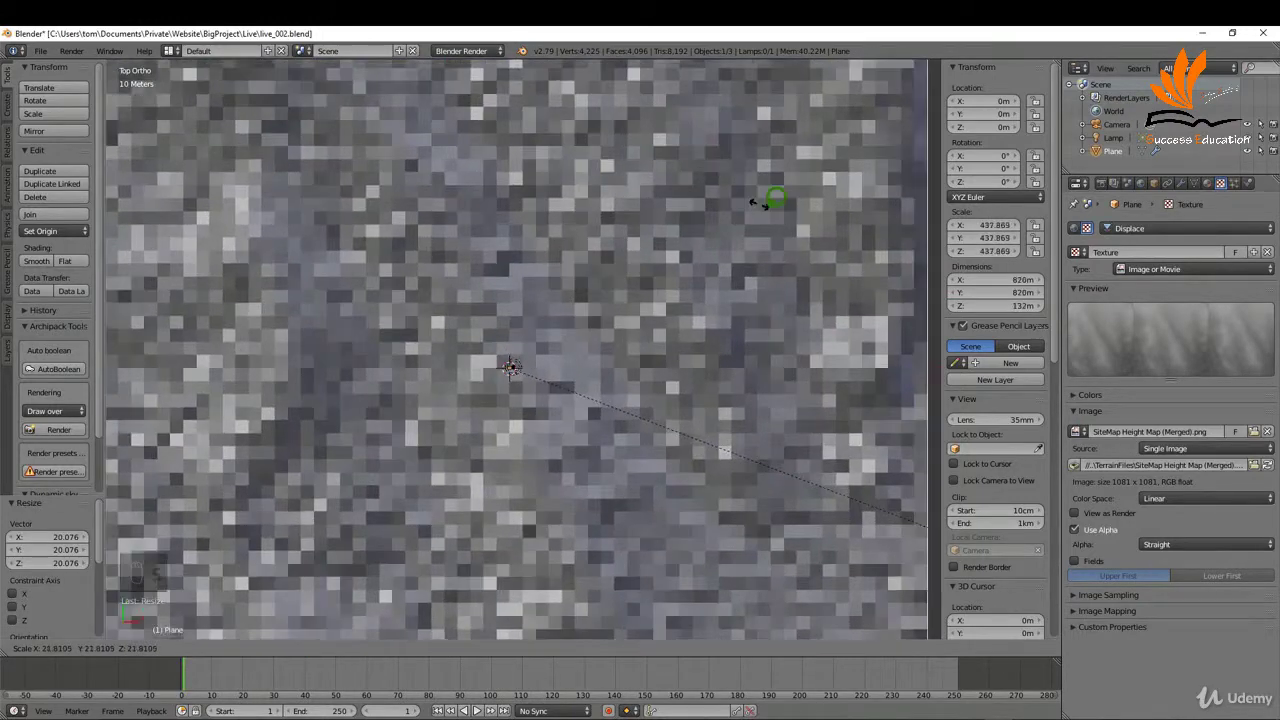
pyautogui.click(880, 234)
pyautogui.scroll(-7, 671, 249)
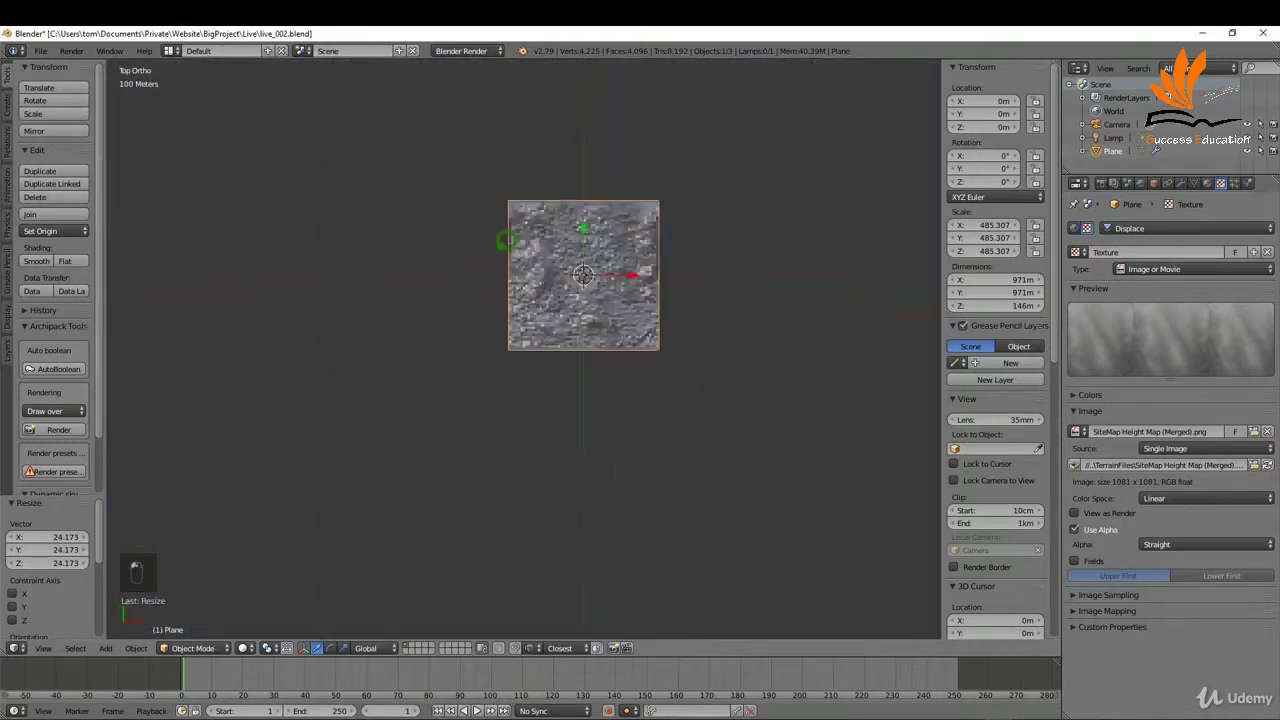
pyautogui.scroll(-6, 507, 240)
pyautogui.press('s')
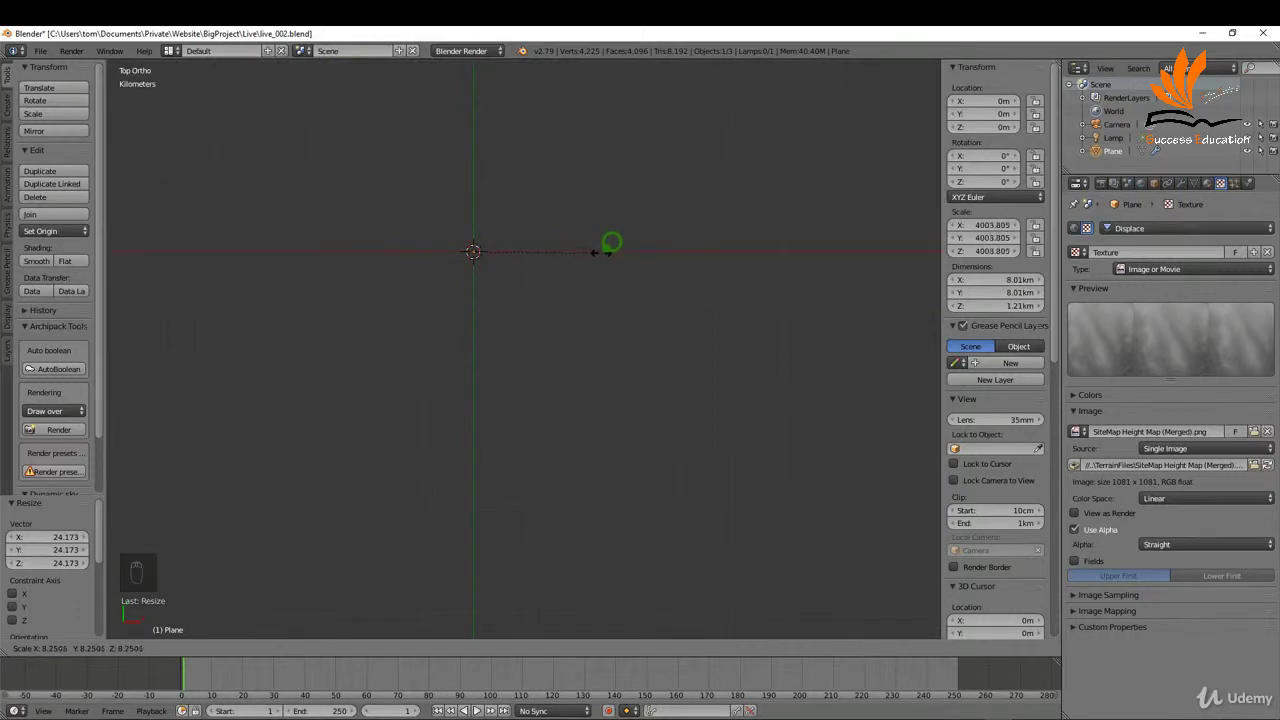
pyautogui.click(609, 244)
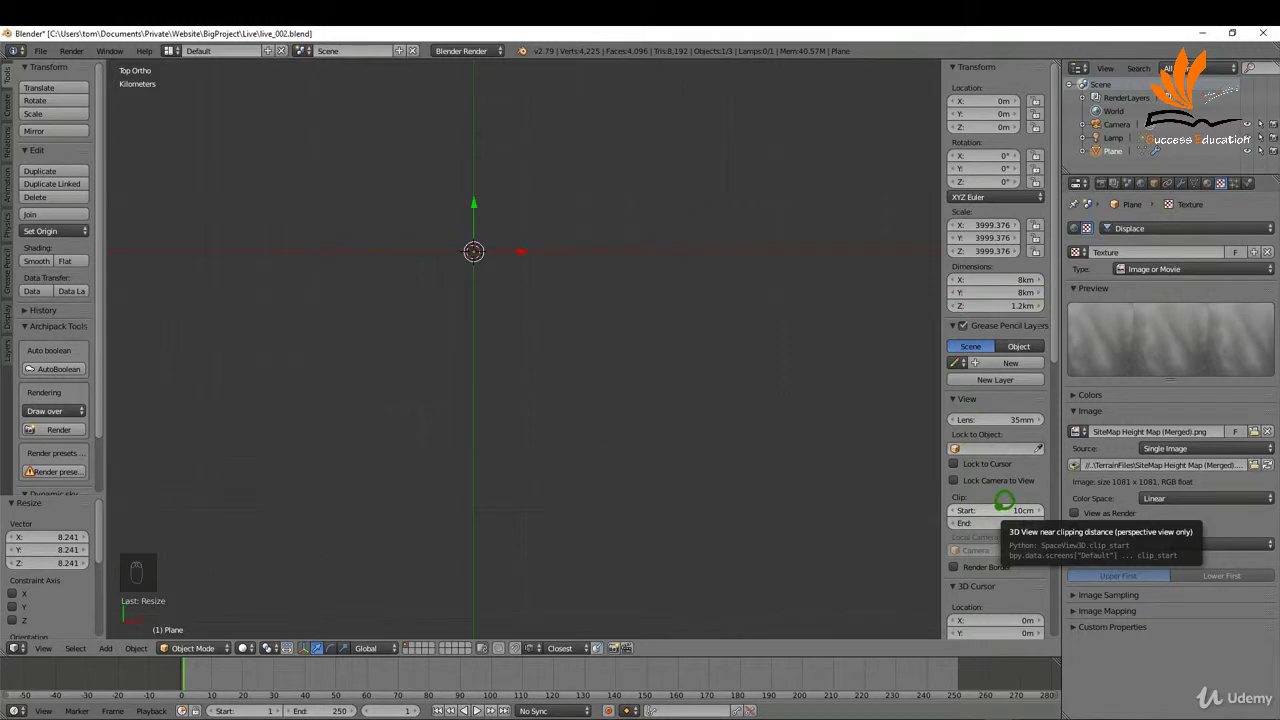
# Set the view Clip Start to 1mm and Clip End to 10km, then center the terrain plane
pyautogui.click(1003, 509)
pyautogui.write('m')
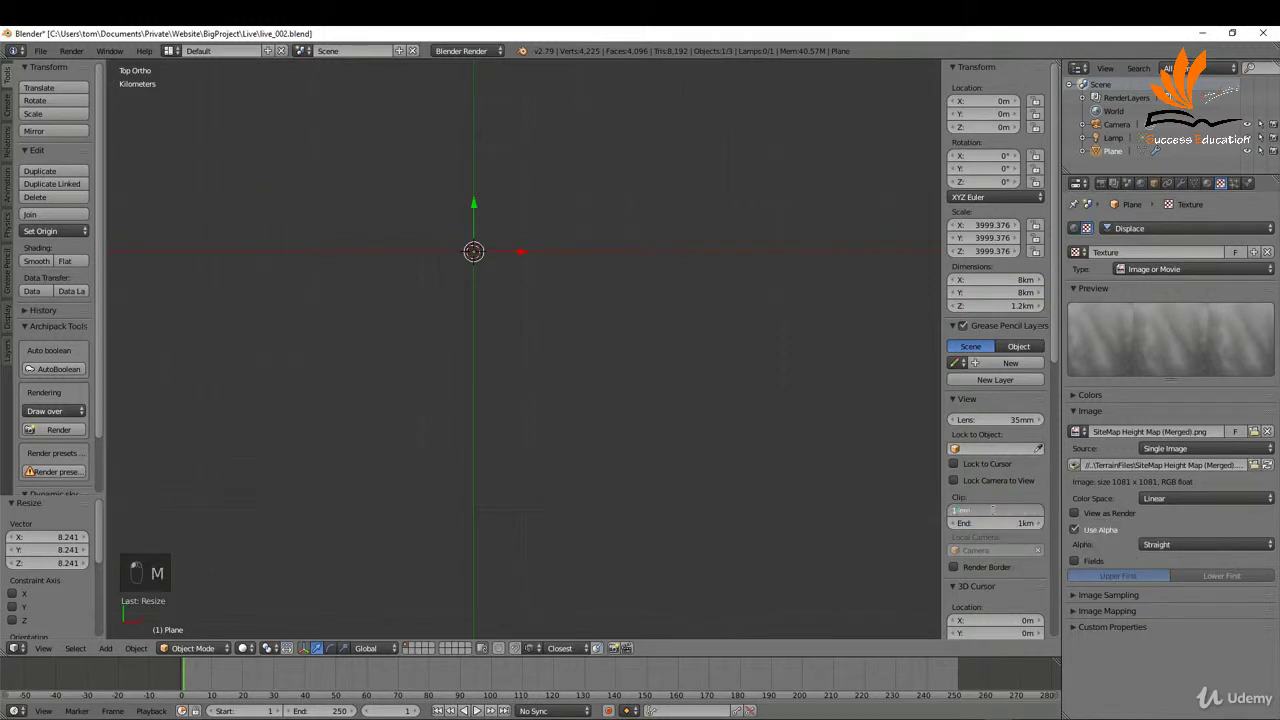
pyautogui.press('Tab')
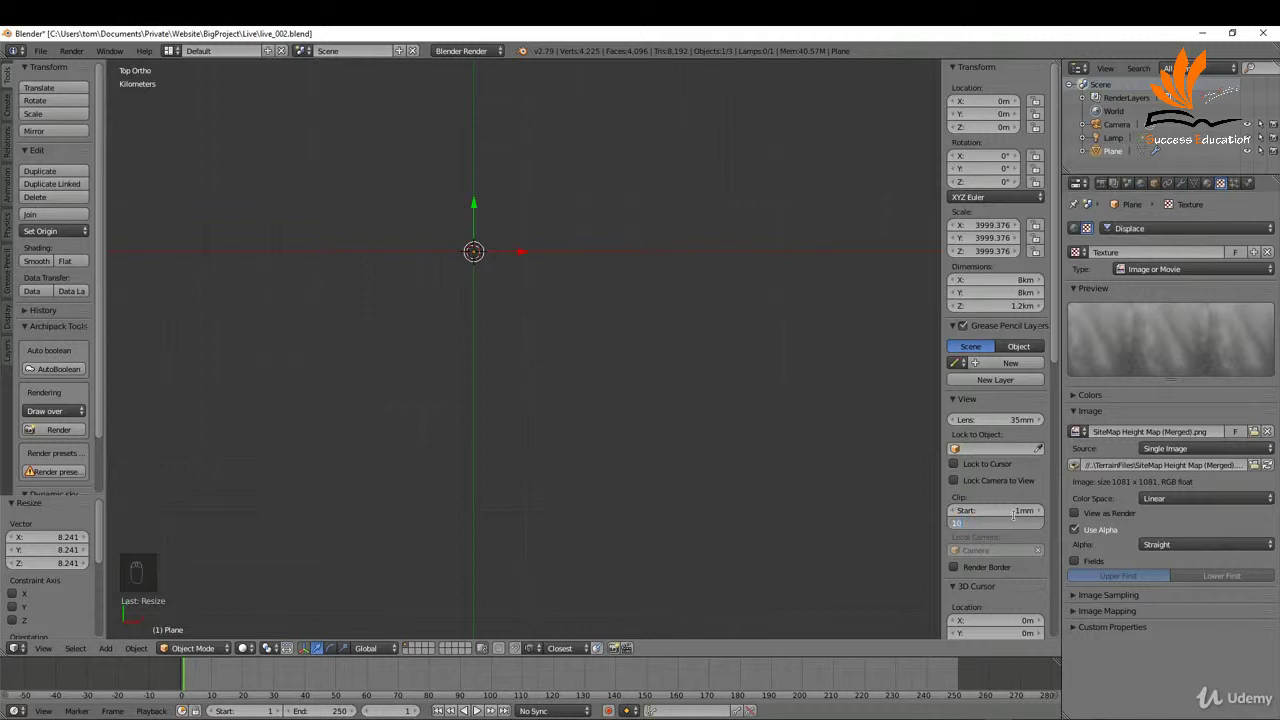
pyautogui.press('Return')
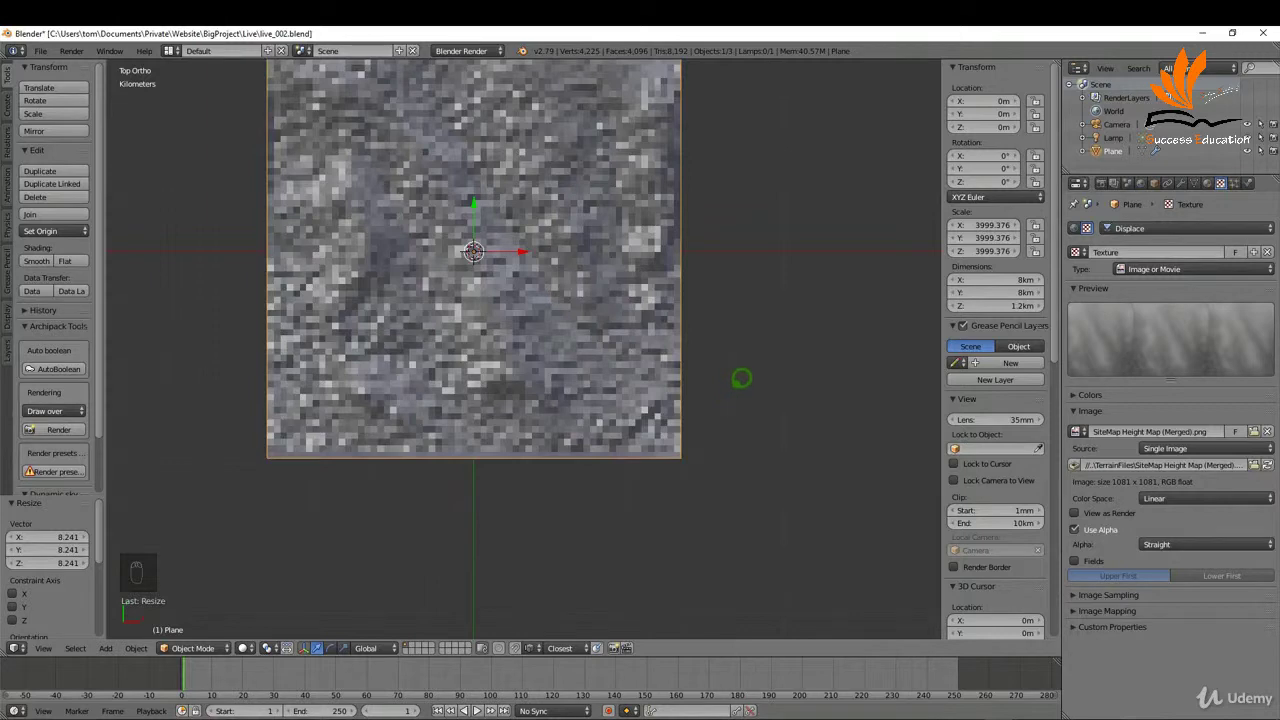
pyautogui.keyDown('shift'); pyautogui.moveTo(741, 378); pyautogui.dragTo(747, 434, button='middle'); pyautogui.keyUp('shift')
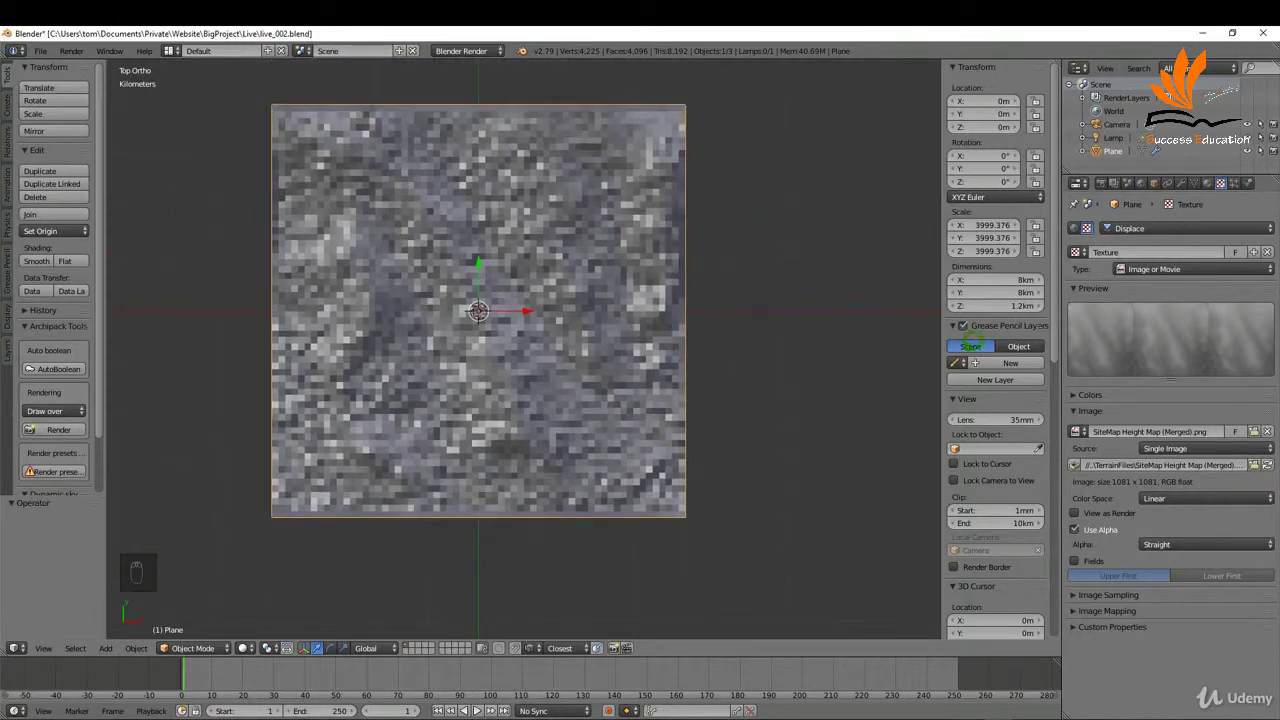
# Enable Background Images and add an image slot shown only in Top view
pyautogui.scroll(-15, 1045, 450)
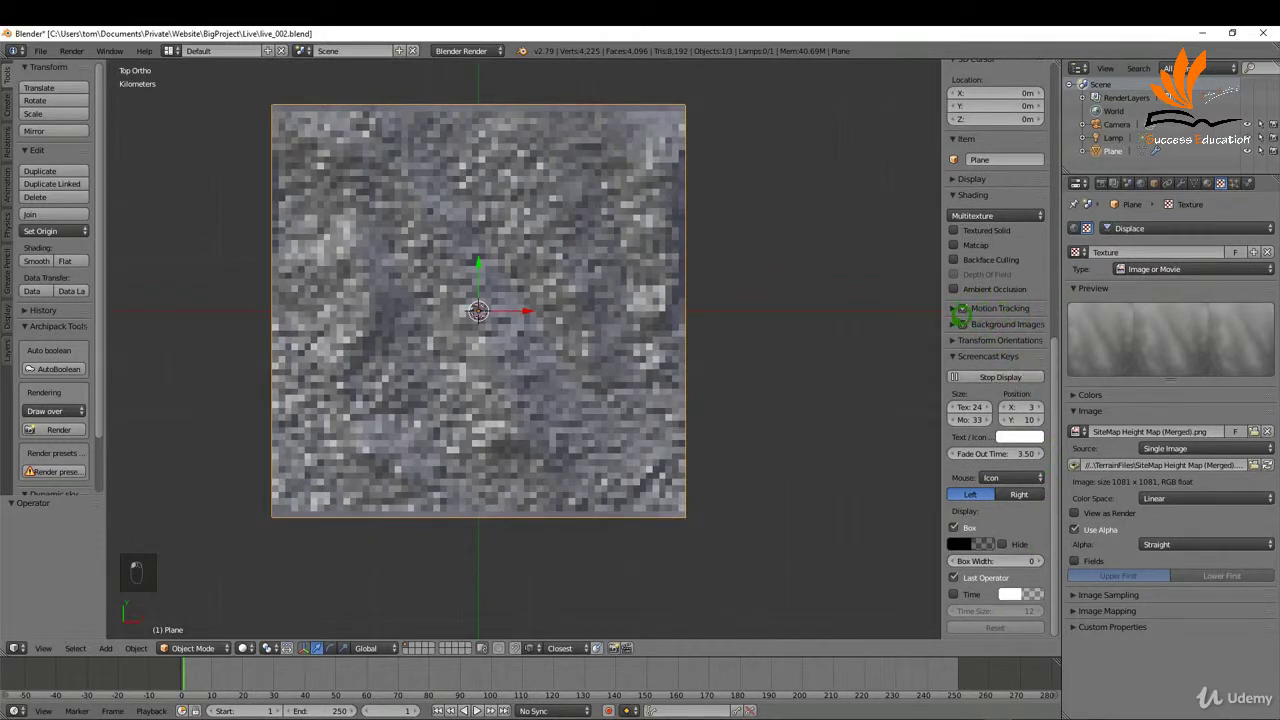
pyautogui.click(962, 324)
pyautogui.click(994, 345)
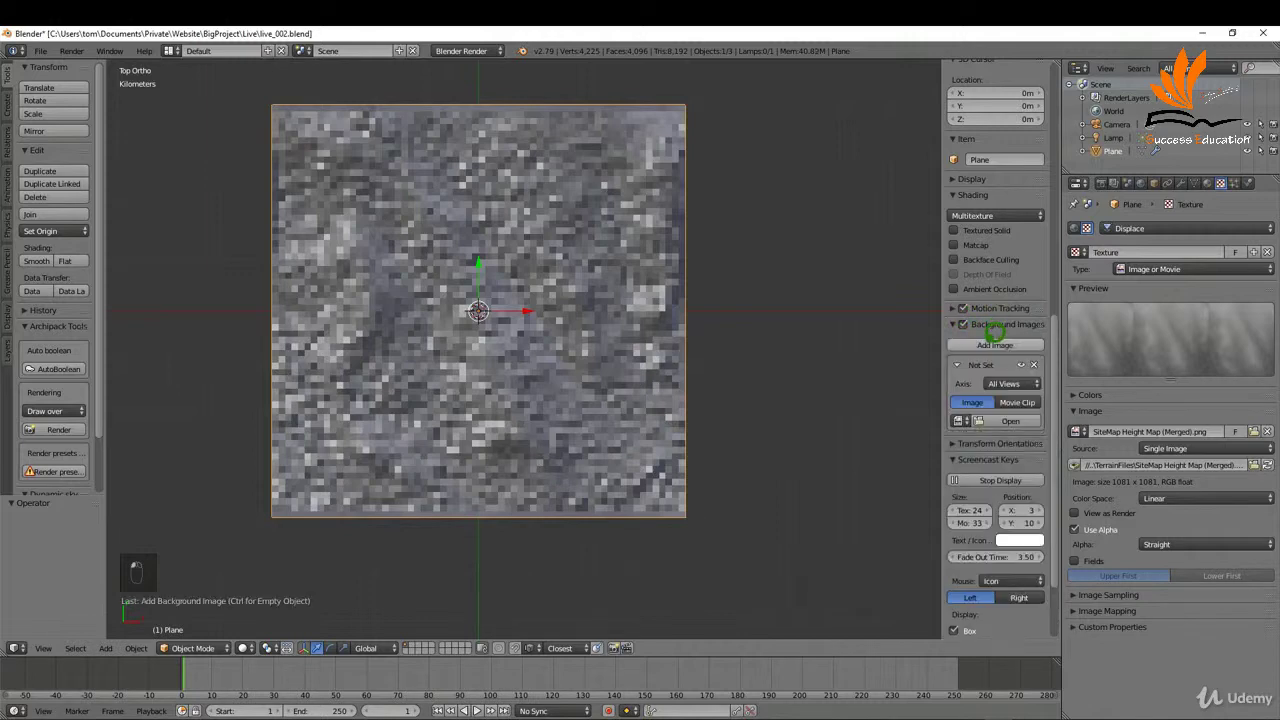
pyautogui.moveTo(944, 383); pyautogui.dragTo(880, 383)
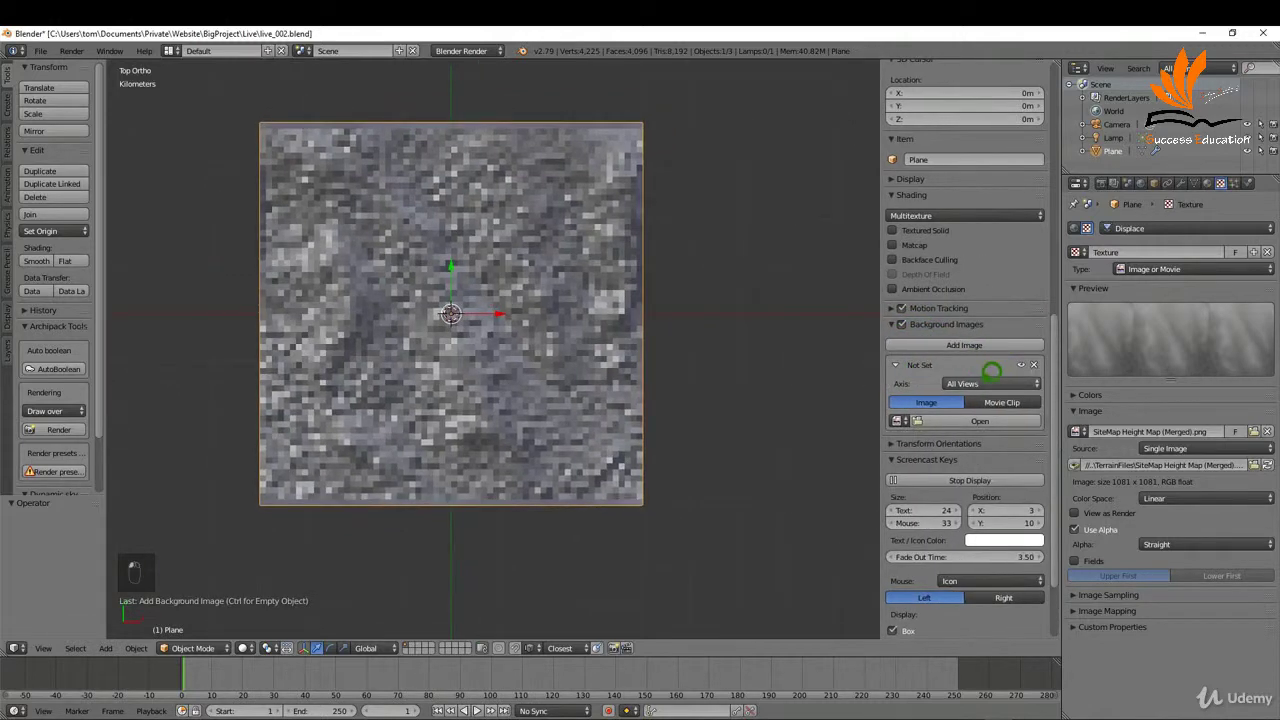
pyautogui.click(990, 383)
pyautogui.click(931, 366)
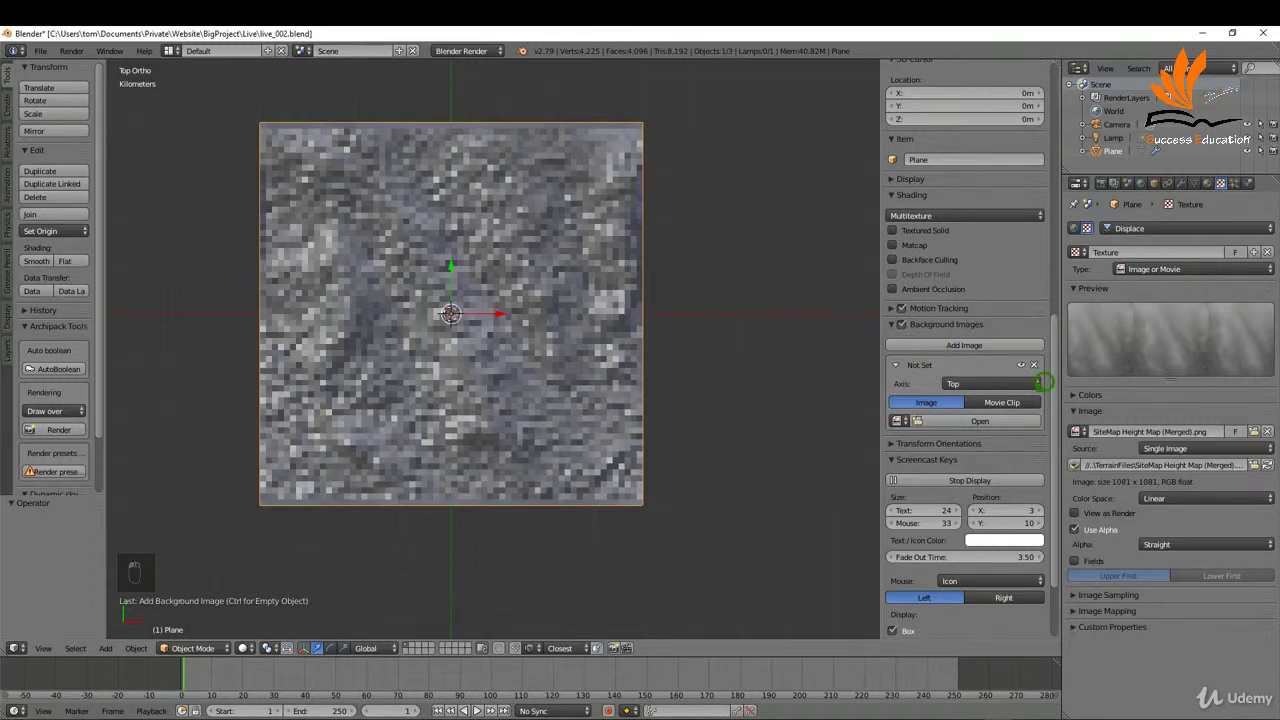
# Load Capture.PNG from the file browser as the background image
pyautogui.click(988, 418)
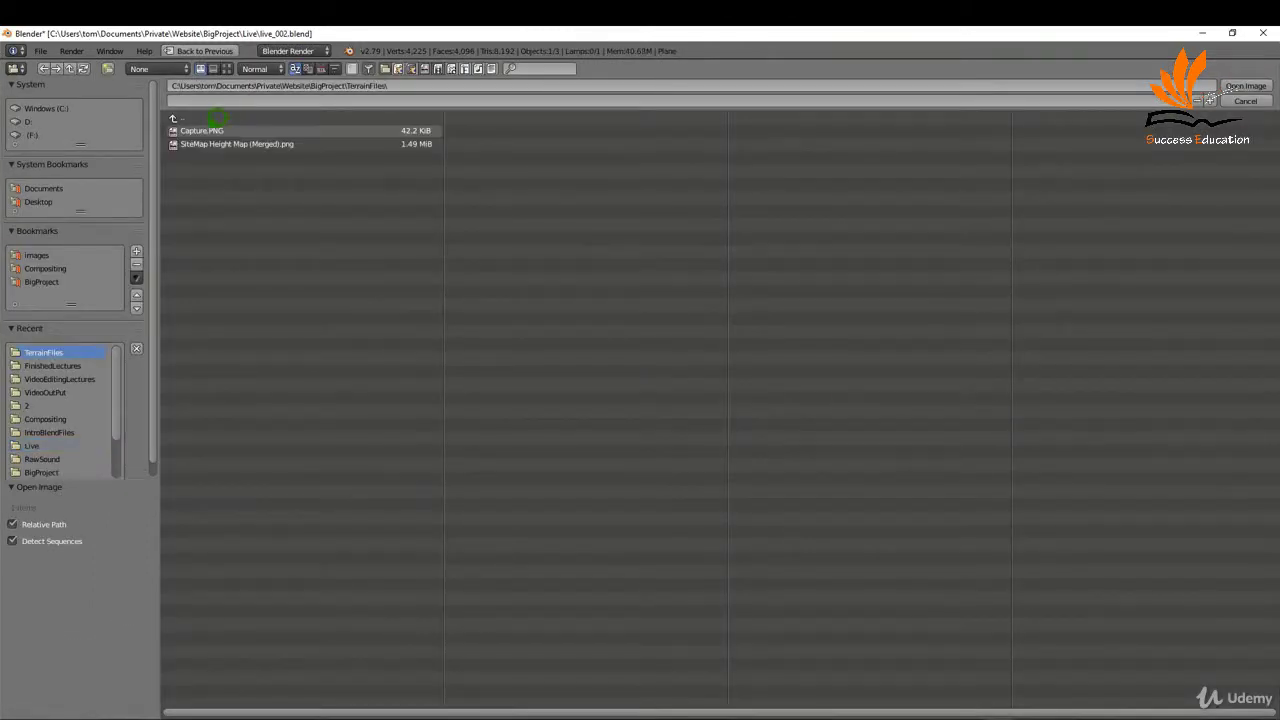
pyautogui.click(226, 128)
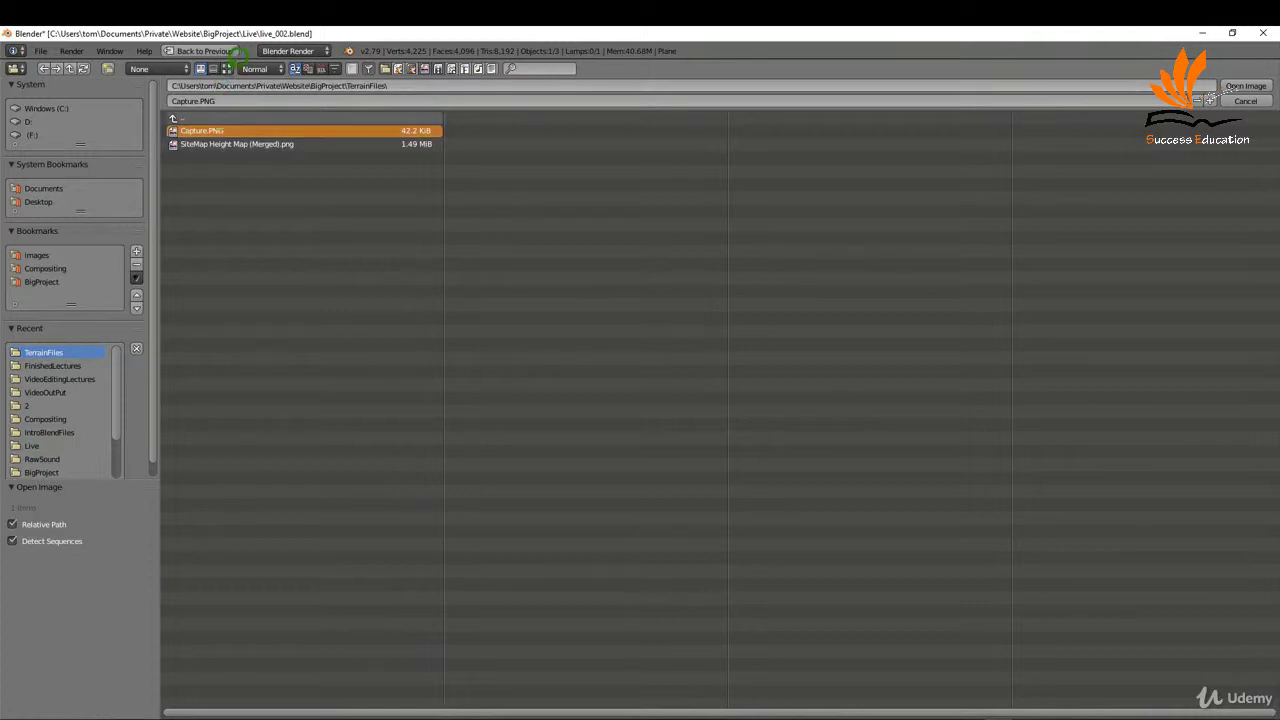
pyautogui.click(227, 68)
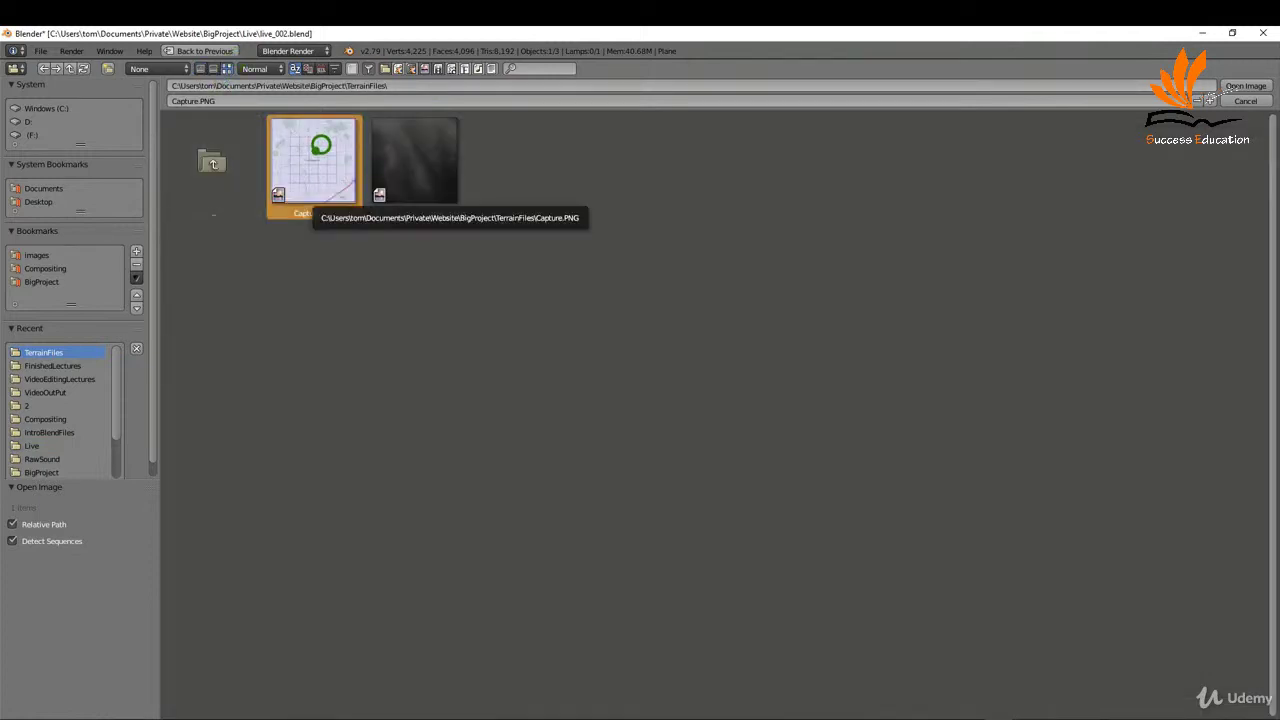
pyautogui.doubleClick(318, 146)
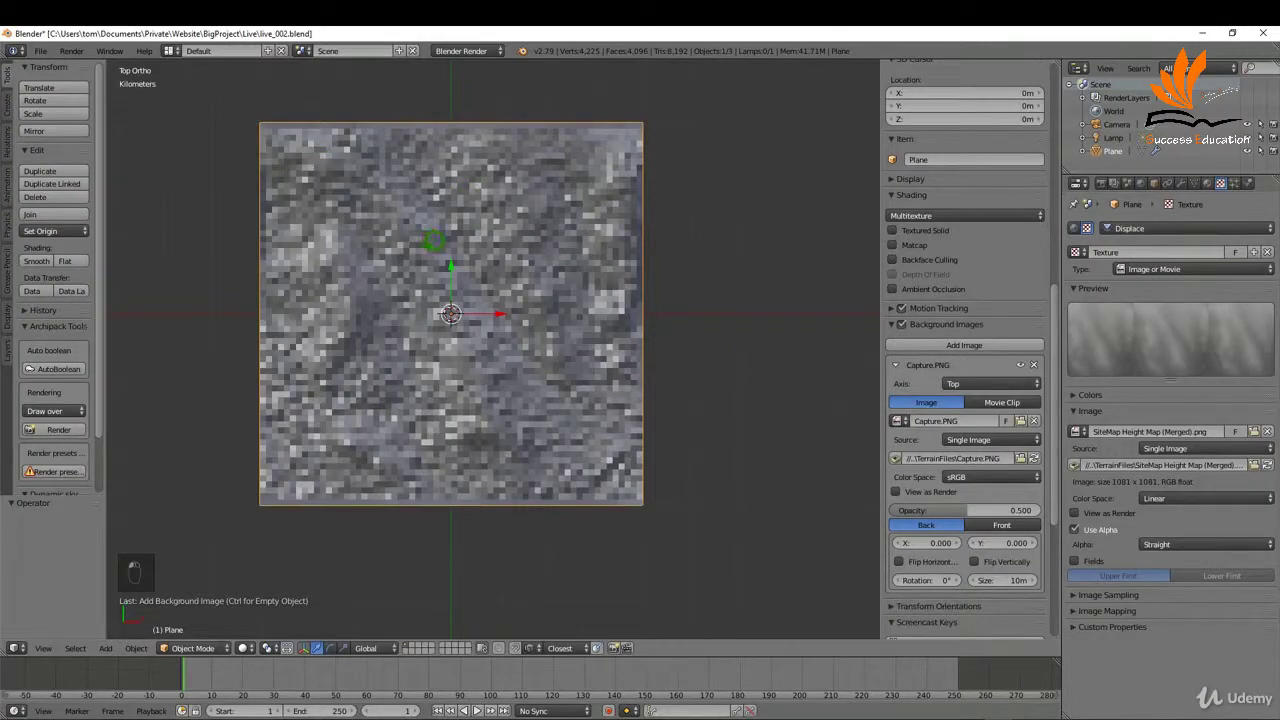
# In wireframe with Subsurf hidden, enlarge the background to 8.15km, then re-show Subsurf
pyautogui.press('z')
pyautogui.click(545, 243)
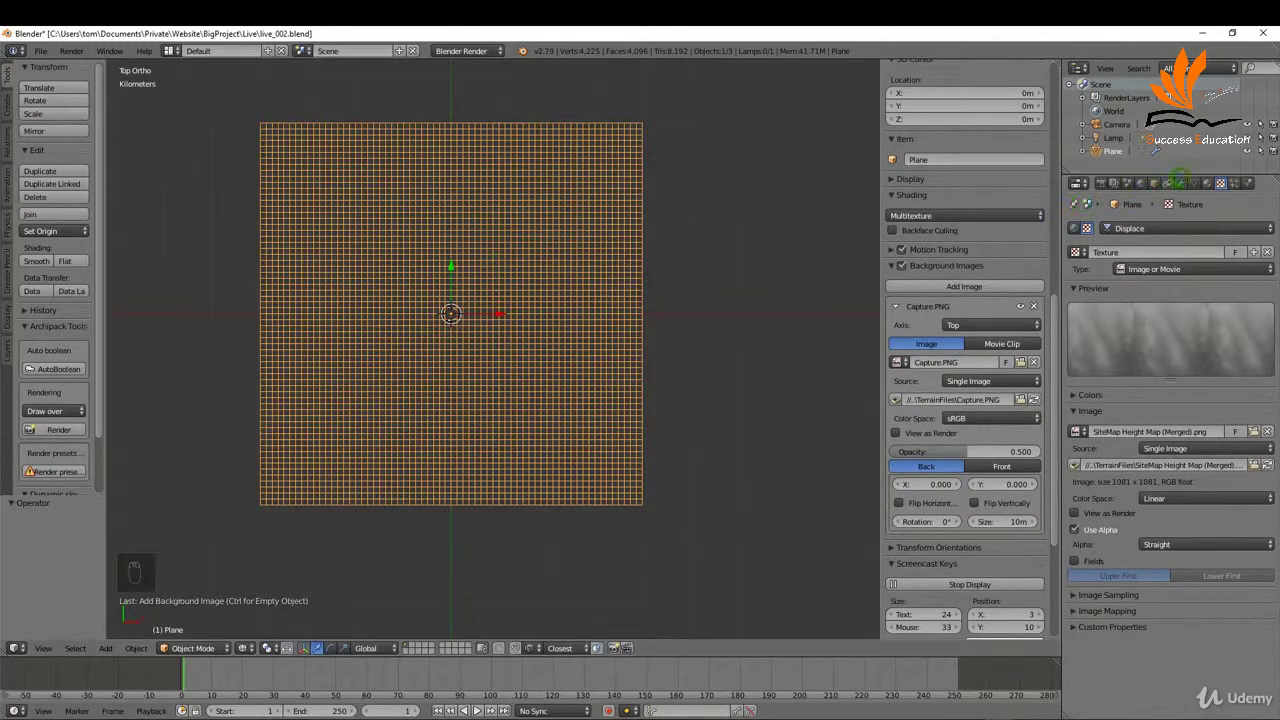
pyautogui.click(1182, 183)
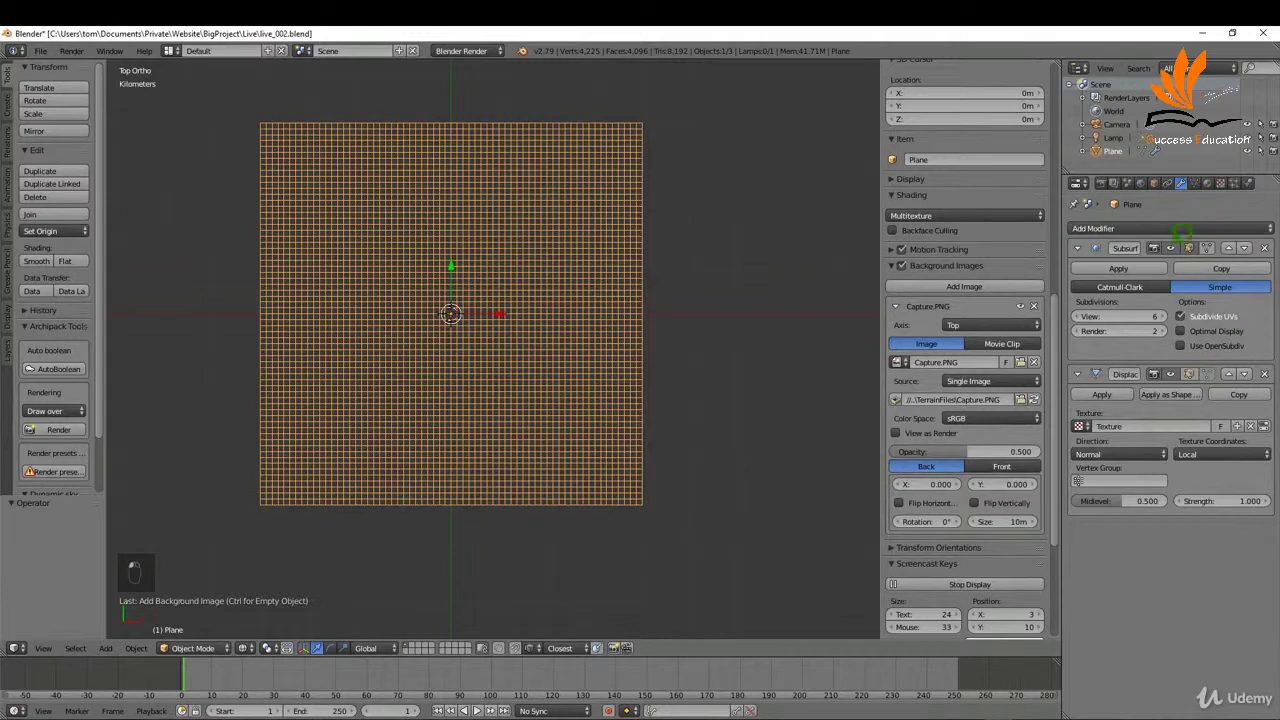
pyautogui.click(1187, 247)
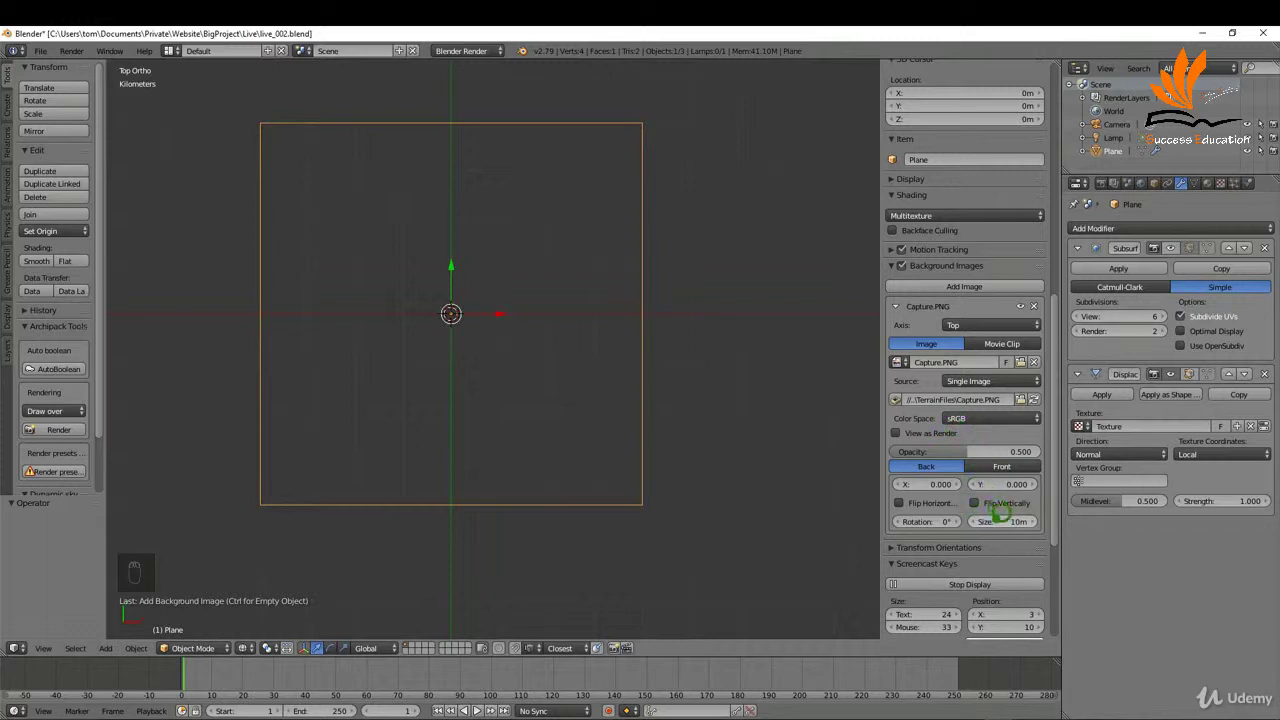
pyautogui.click(1000, 521)
pyautogui.moveTo(1000, 521); pyautogui.dragTo(1050, 521)
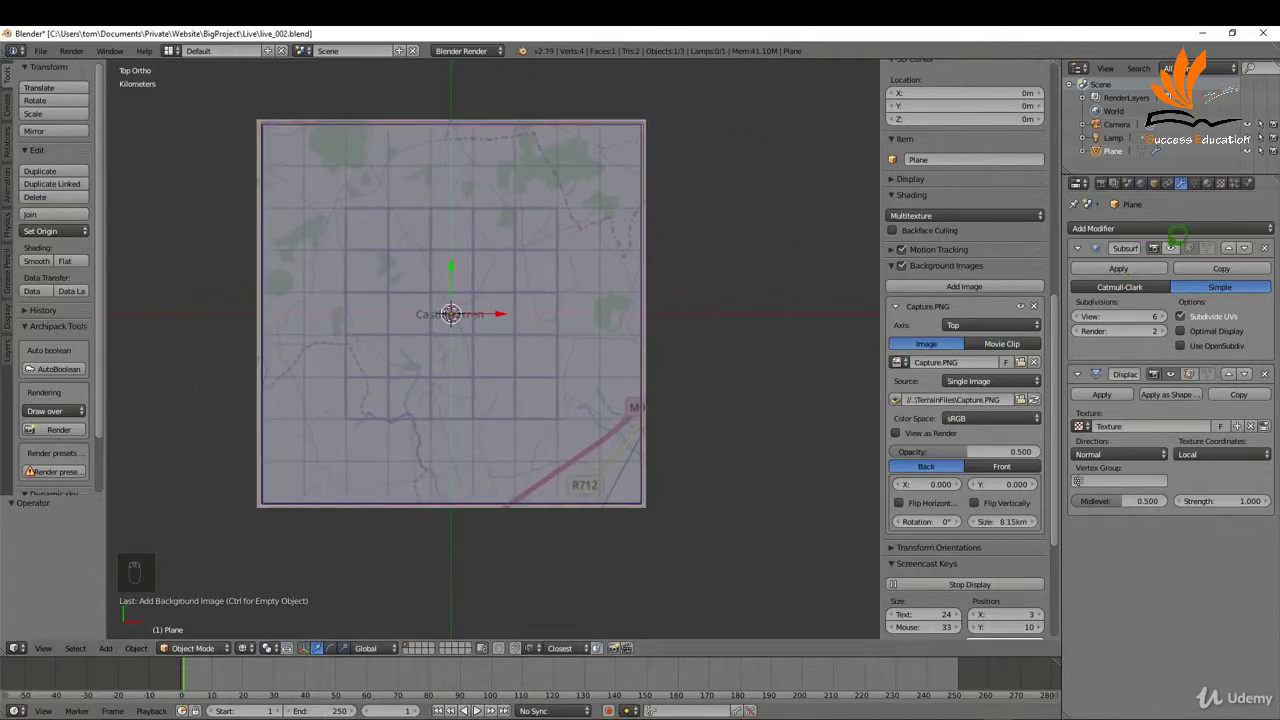
pyautogui.click(1173, 246)
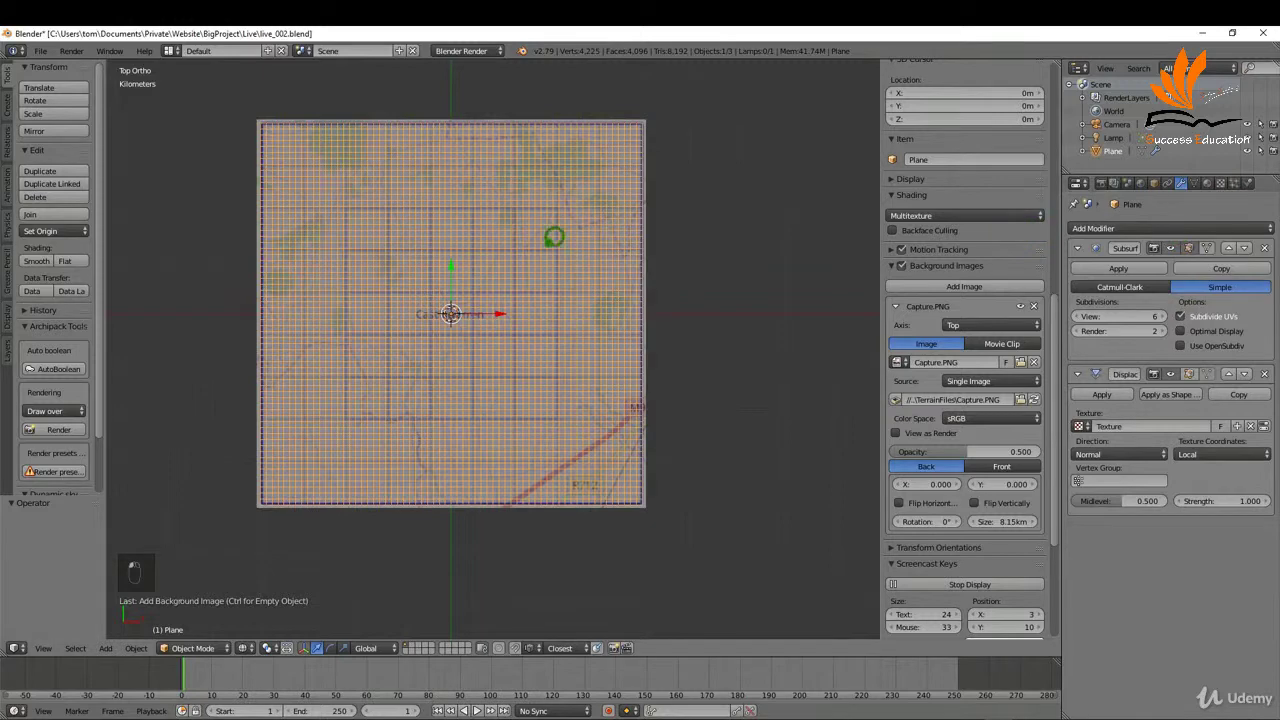